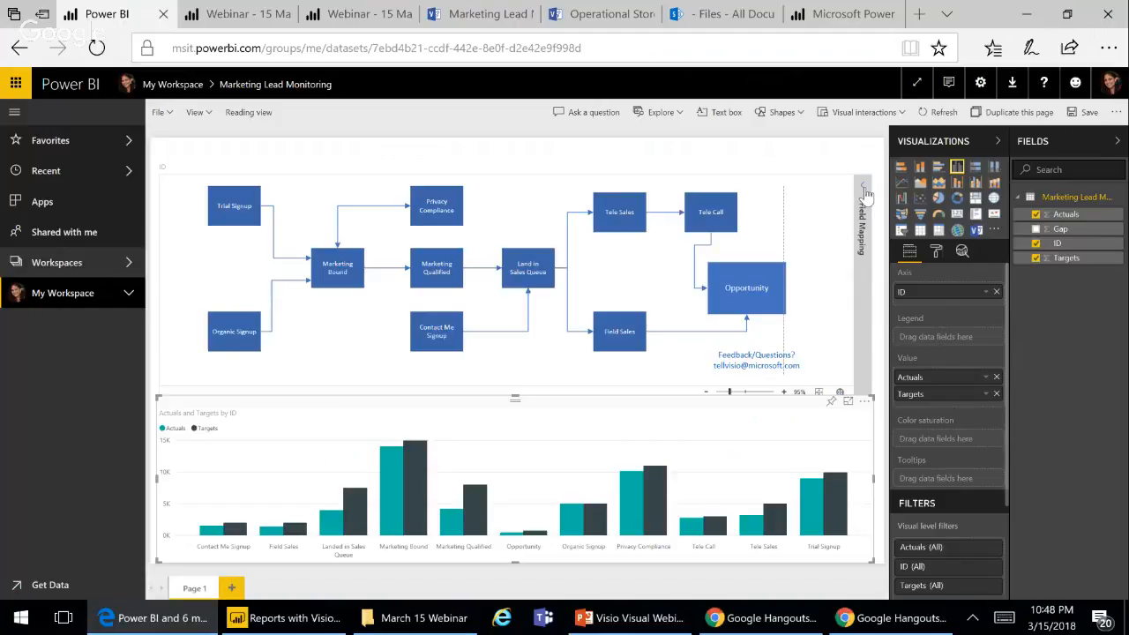
Step: Expand the diagram's ID field mapping and link the Marketing Qualified shape to the Marketing Qualified data row
left_click(863, 192)
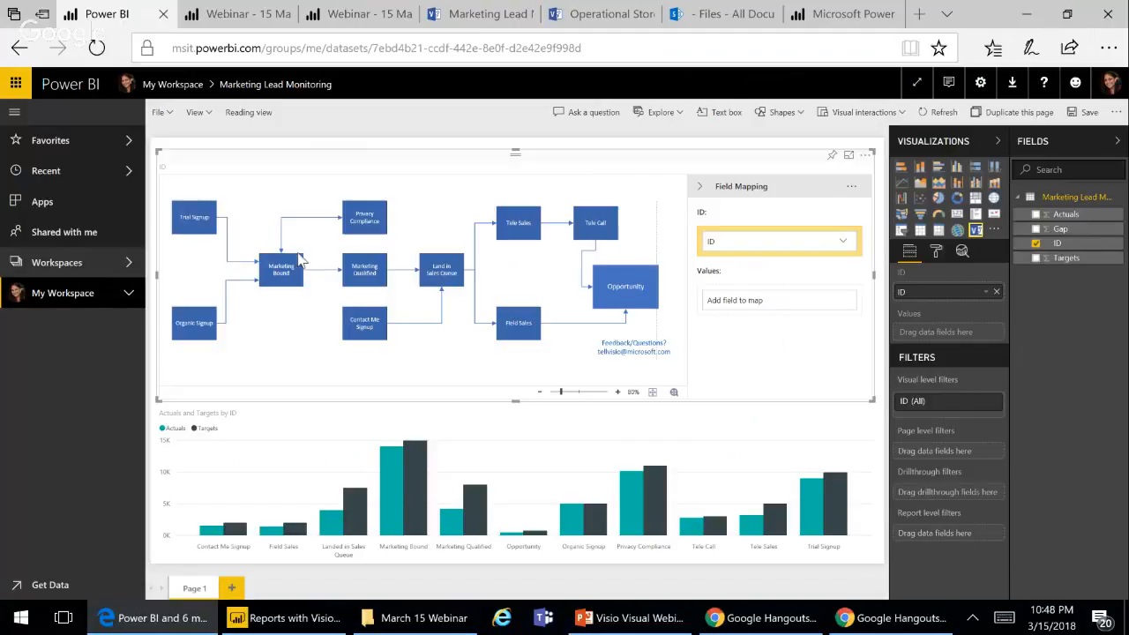
left_click(841, 245)
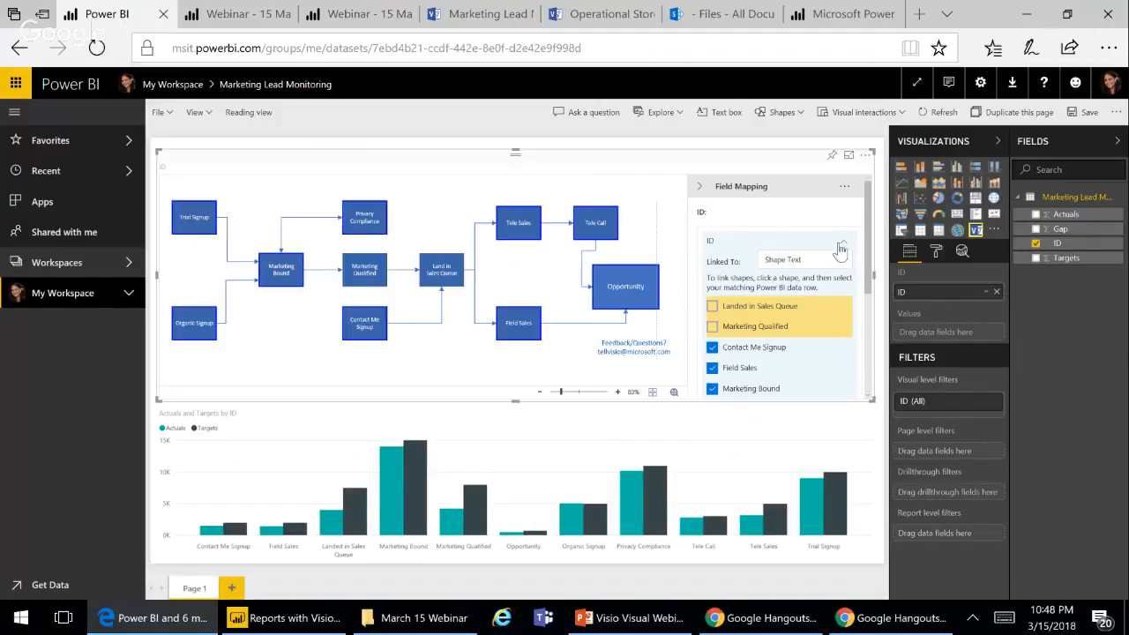
scroll(873, 244, "down", 2)
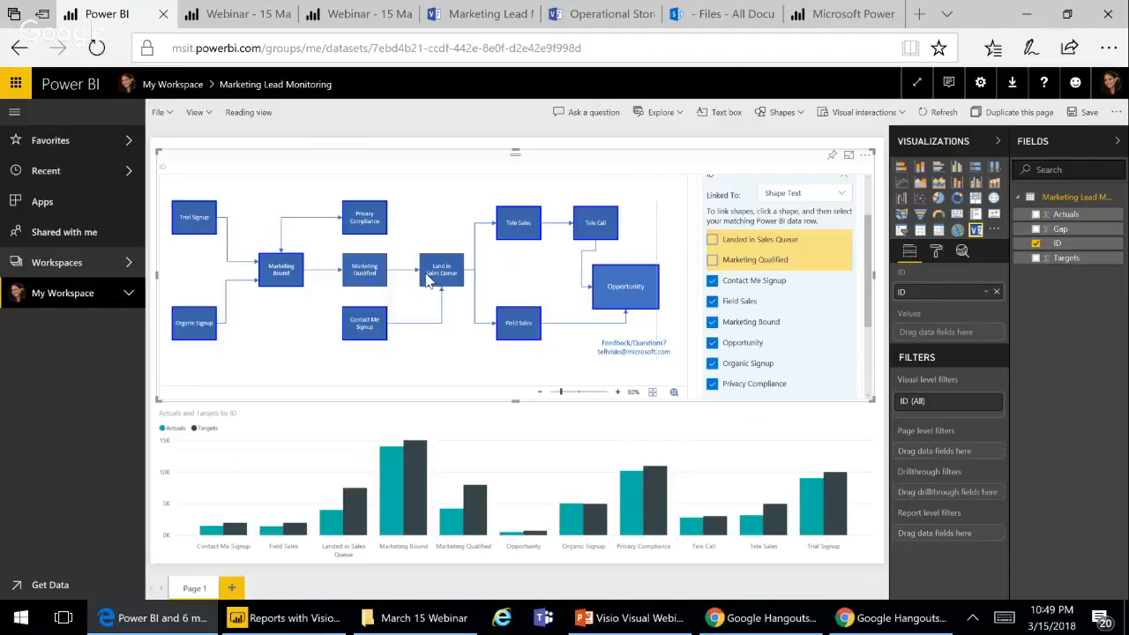
left_click(370, 276)
left_click(711, 259)
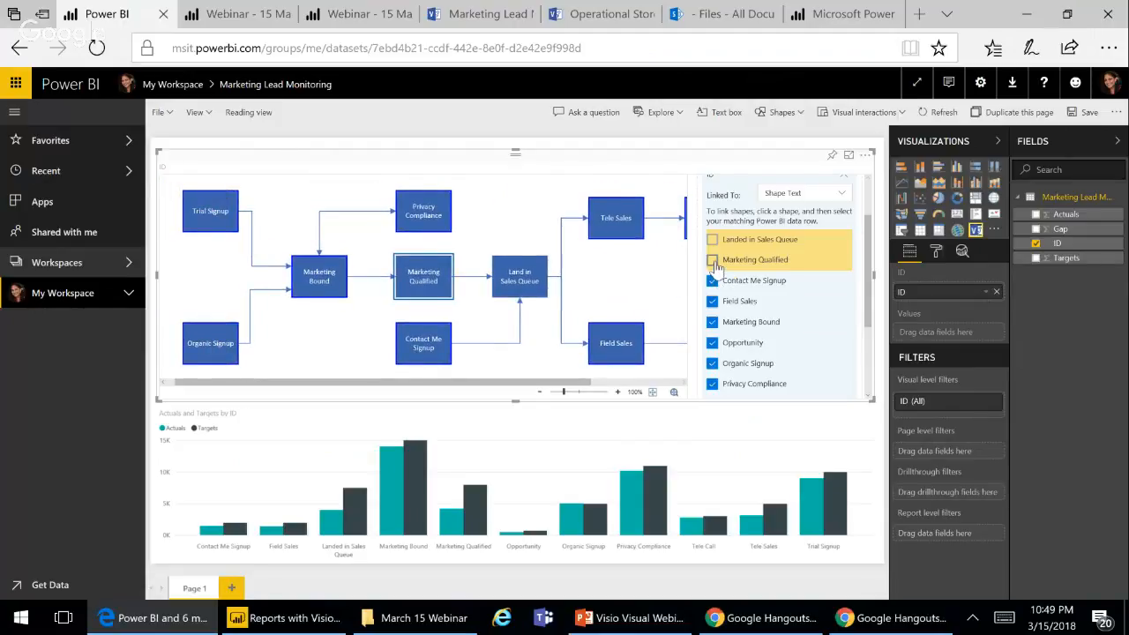
Step: Link the Land in Sales Queue shape to the Landed in Sales Queue data row and collapse the ID mapping
left_click(440, 272)
scroll(433, 272, "up", 2)
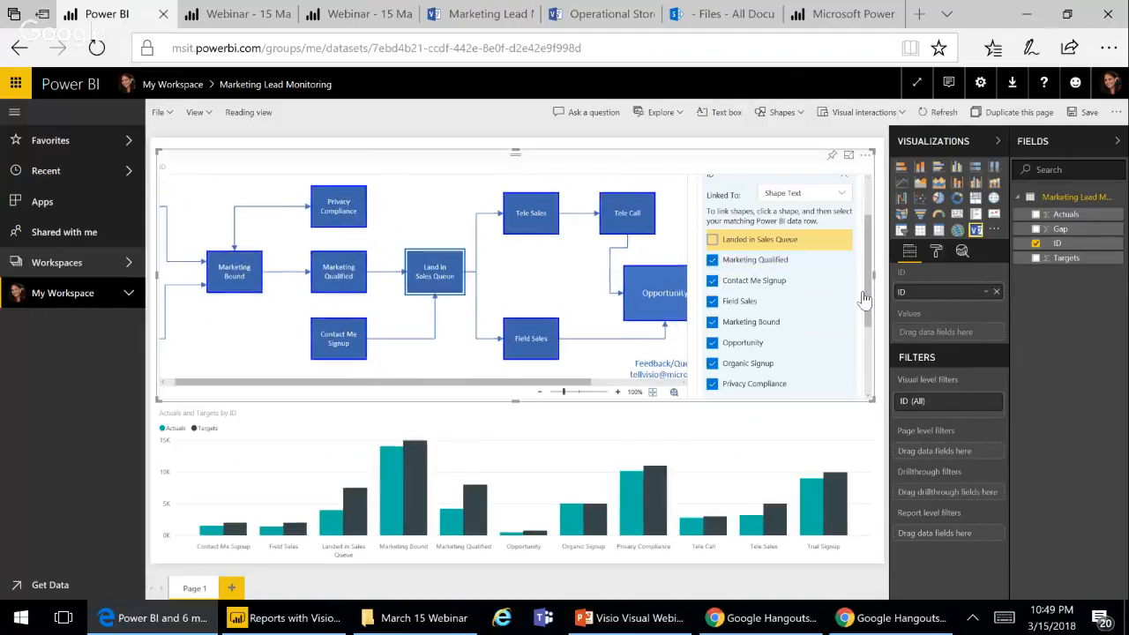
left_click(712, 240)
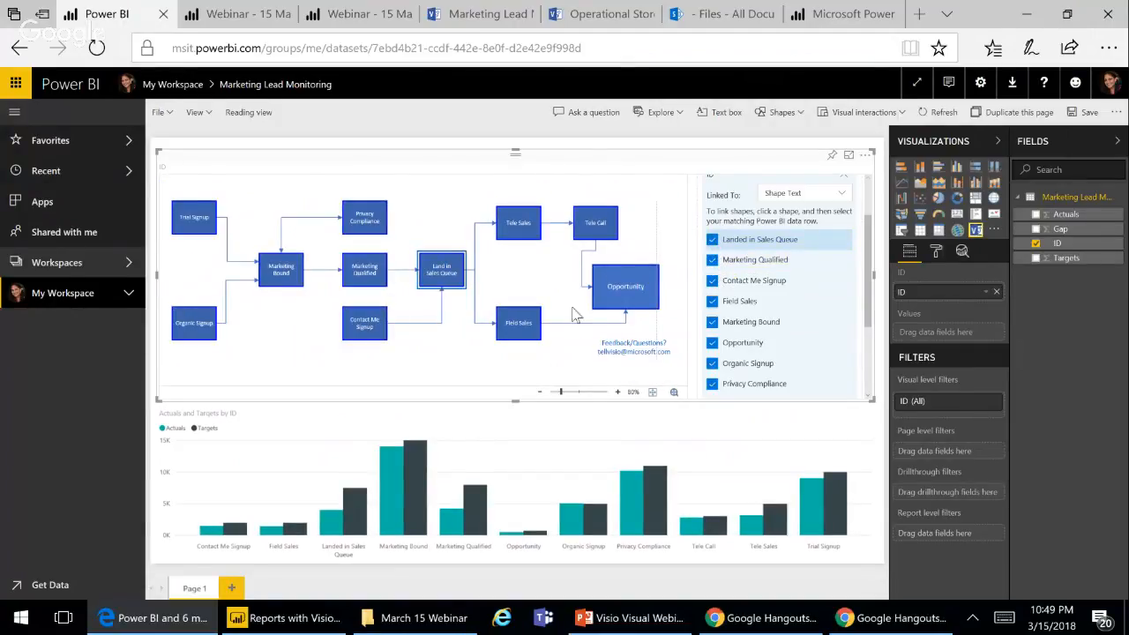
left_click(844, 182)
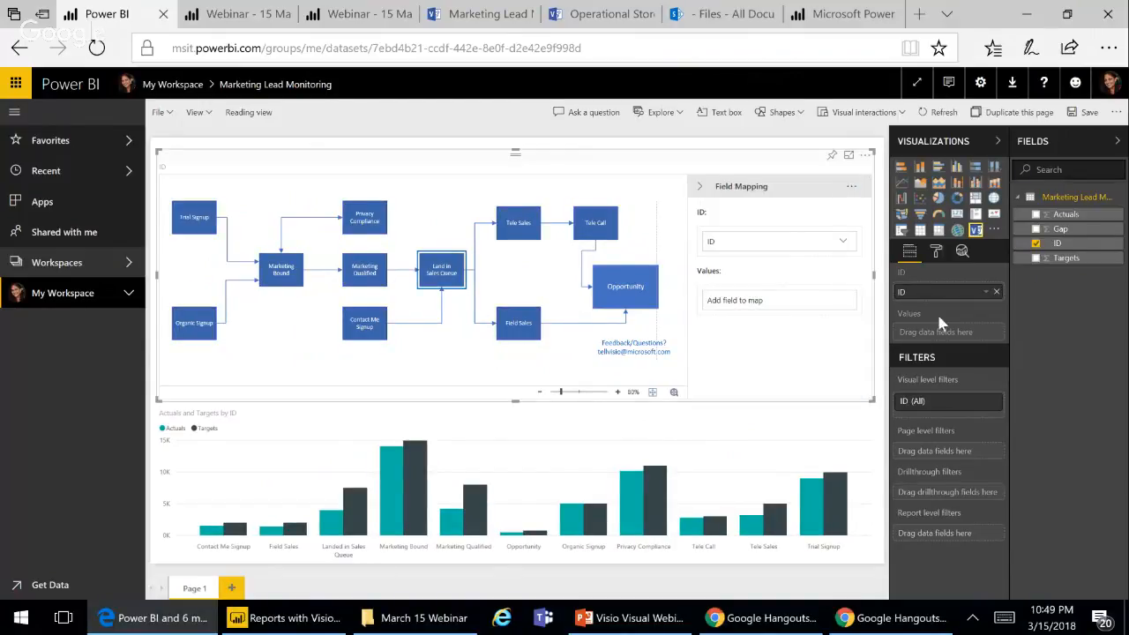
Step: Add Gap to the diagram's values and delete its color ranges 0.75–1, 0.5–0.75 and 0.25–0.5
left_click_drag(1058, 229, 939, 335)
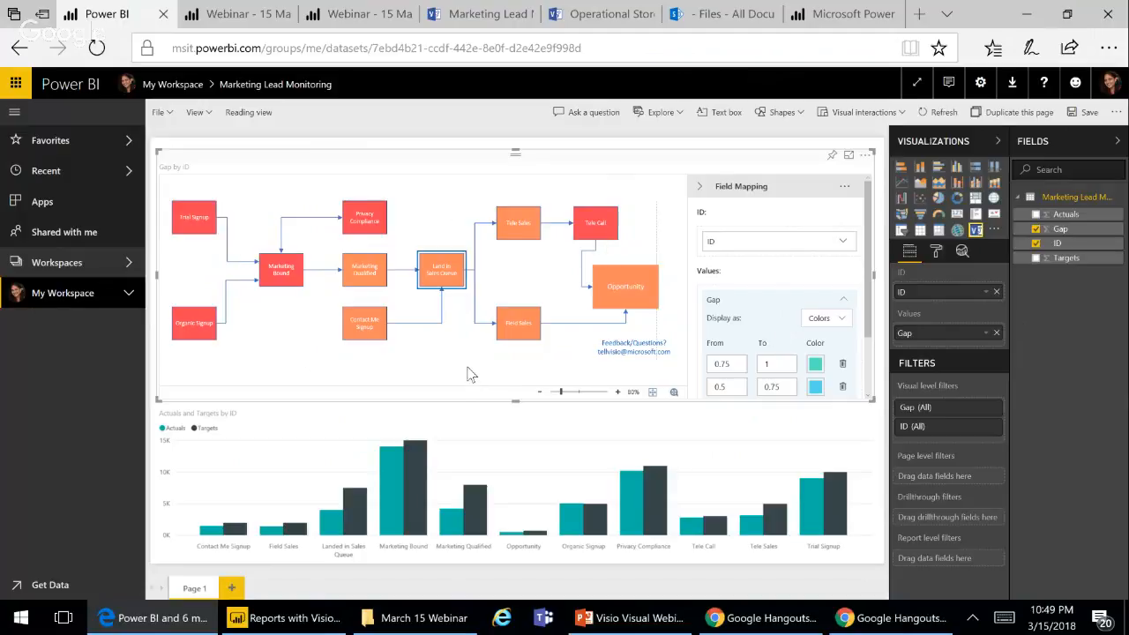
scroll(864, 256, "down", 2)
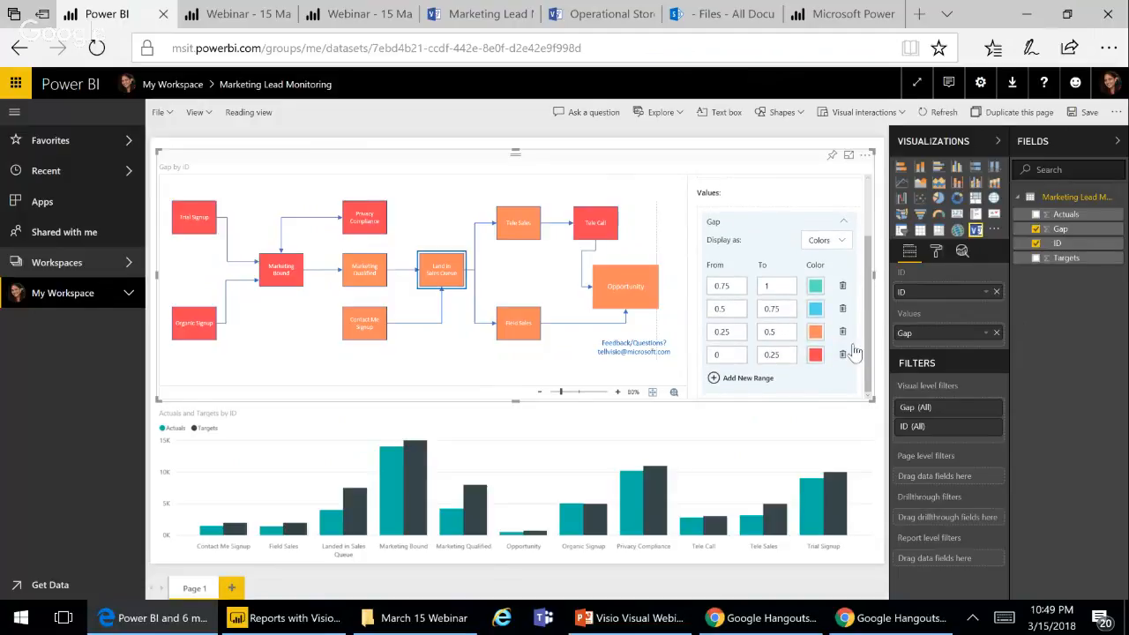
left_click(842, 286)
left_click(842, 310)
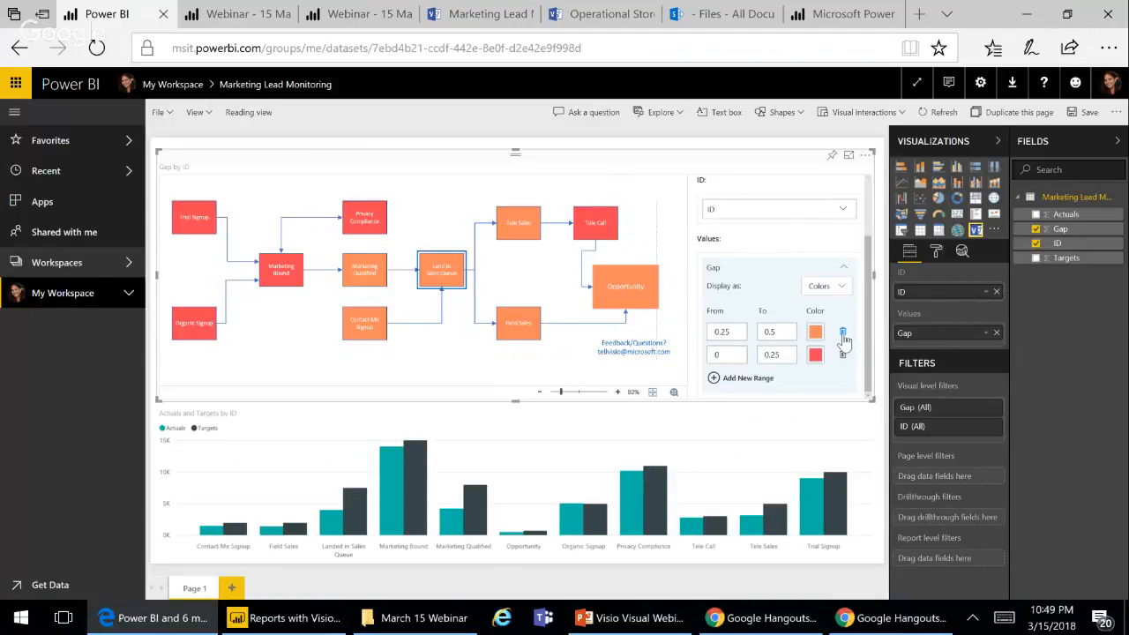
left_click(842, 332)
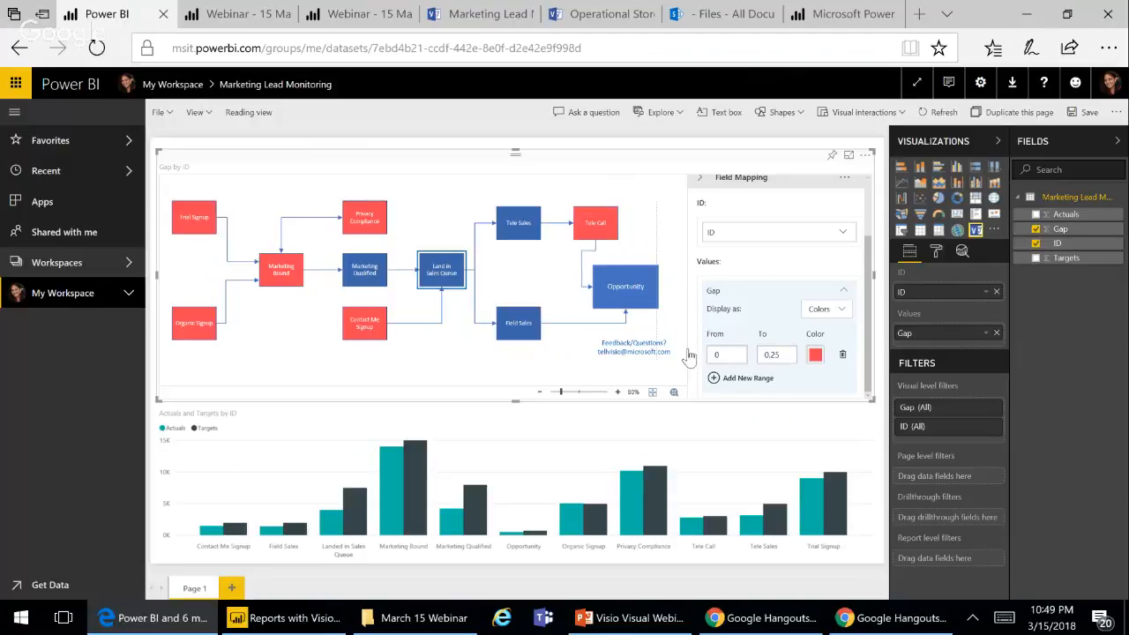
Step: Set the remaining Gap range's upper limit to 0.07 and its color to dark green (016400)
left_click(788, 353)
left_click(815, 354)
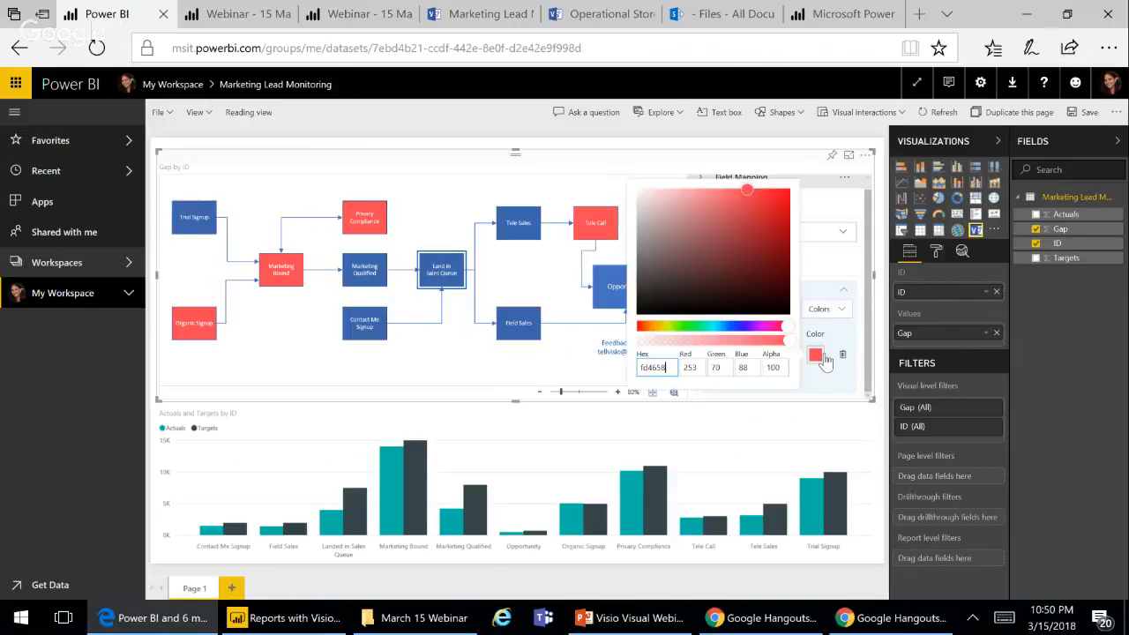
left_click(687, 326)
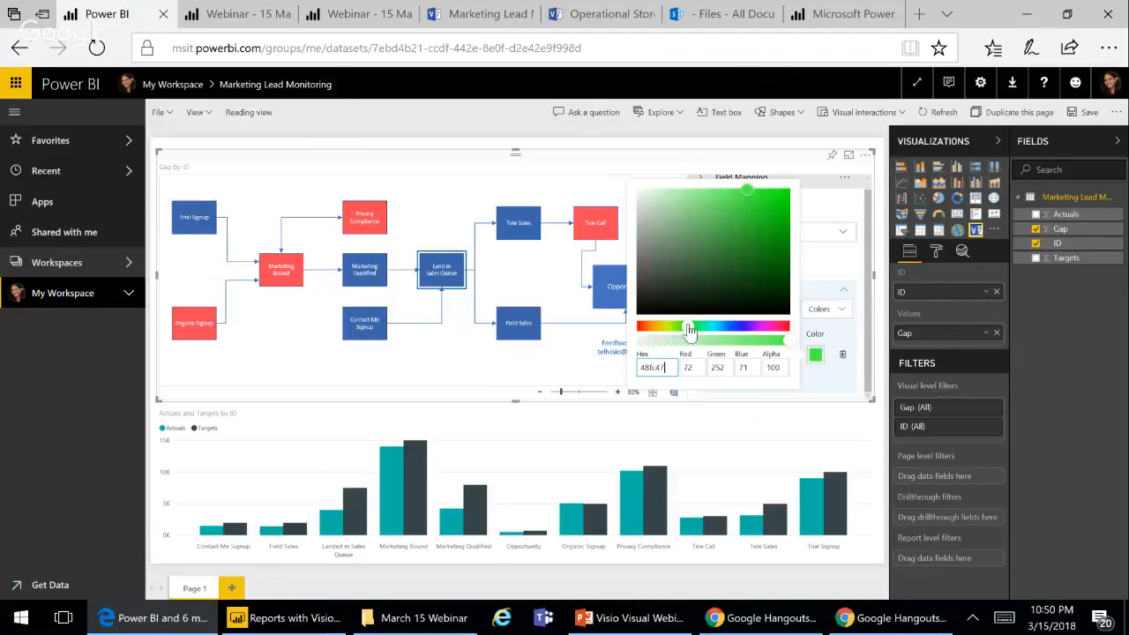
left_click(790, 264)
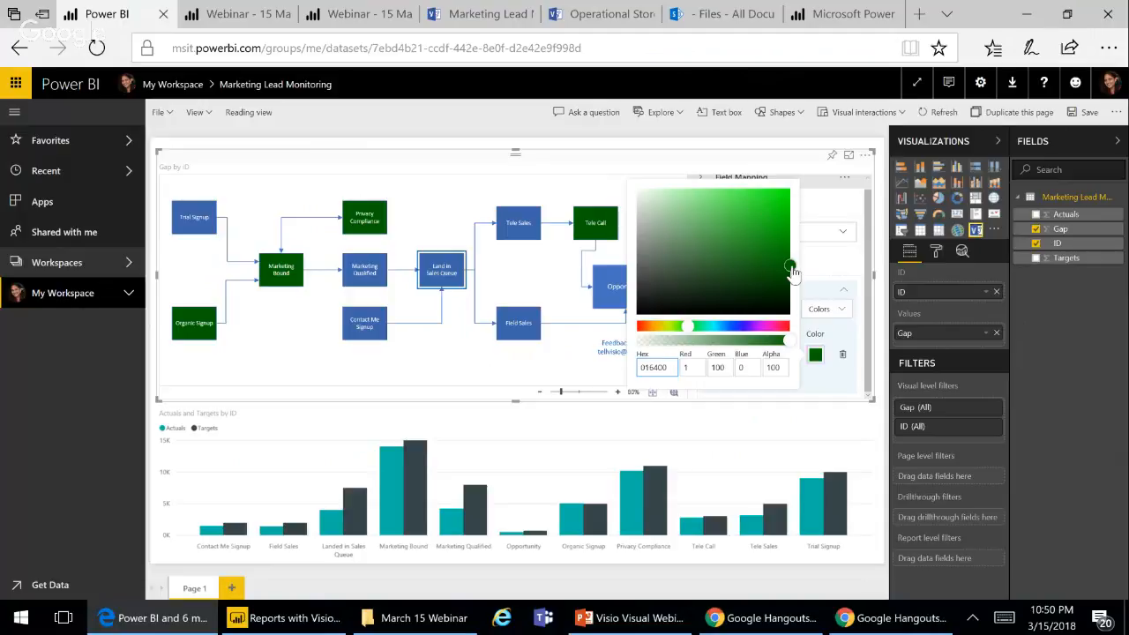
left_click(842, 384)
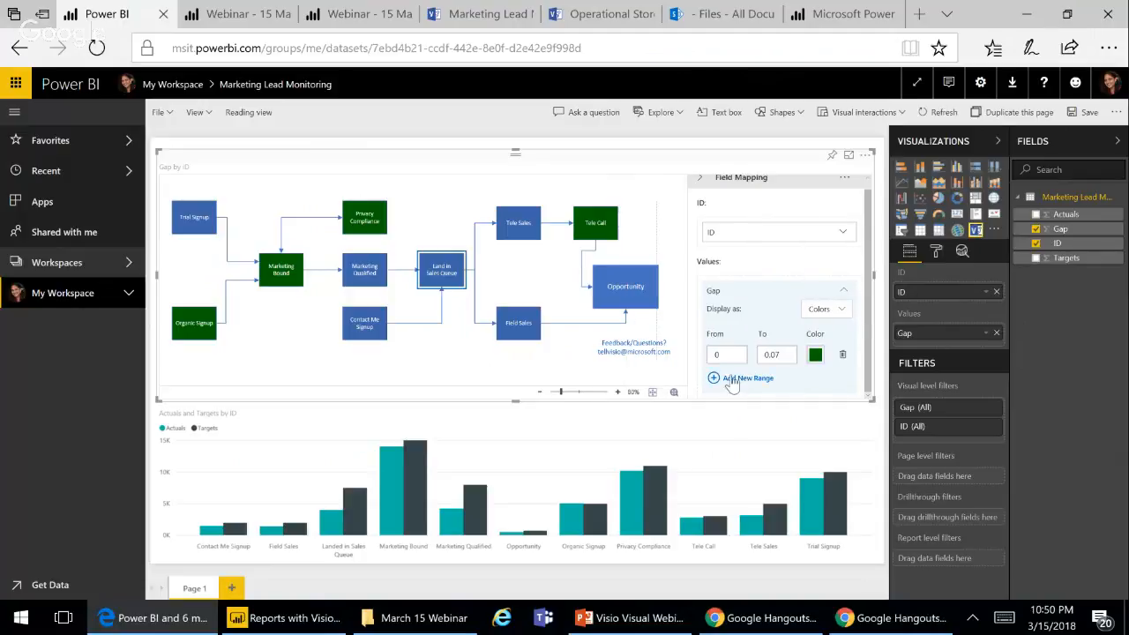
Step: Add a second Gap color range from -0.07 to 0.3
left_click(728, 375)
left_click(731, 375)
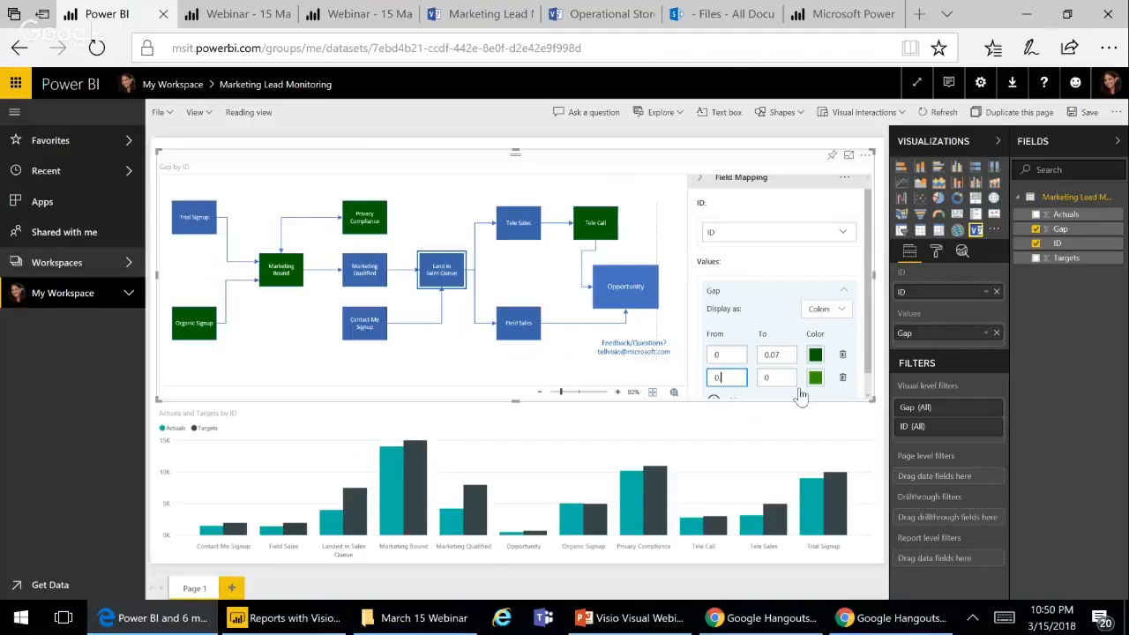
key("Tab")
Step: Color the second Gap range olive green (94a919) and correct its lower limit to 0.07
left_click(815, 379)
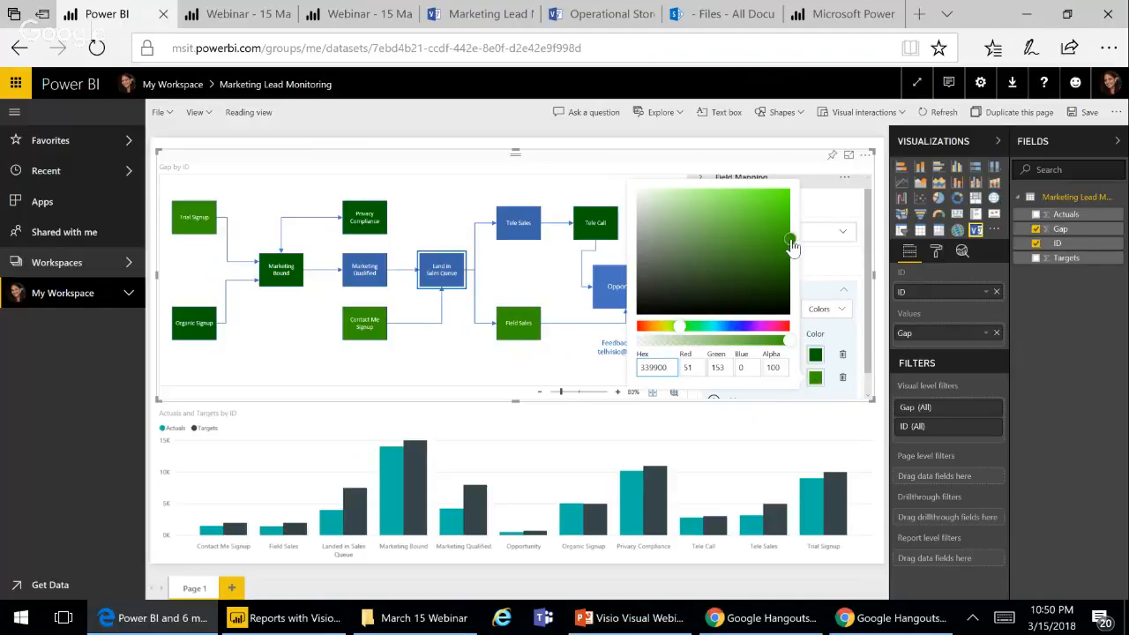
left_click_drag(686, 325, 666, 327)
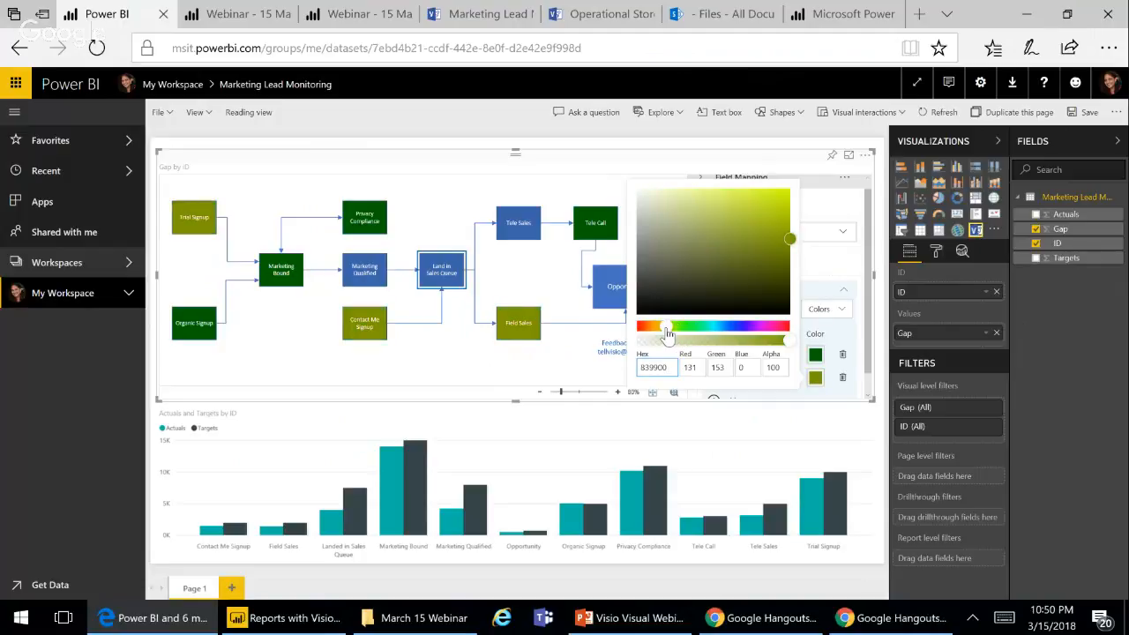
left_click_drag(789, 240, 783, 180)
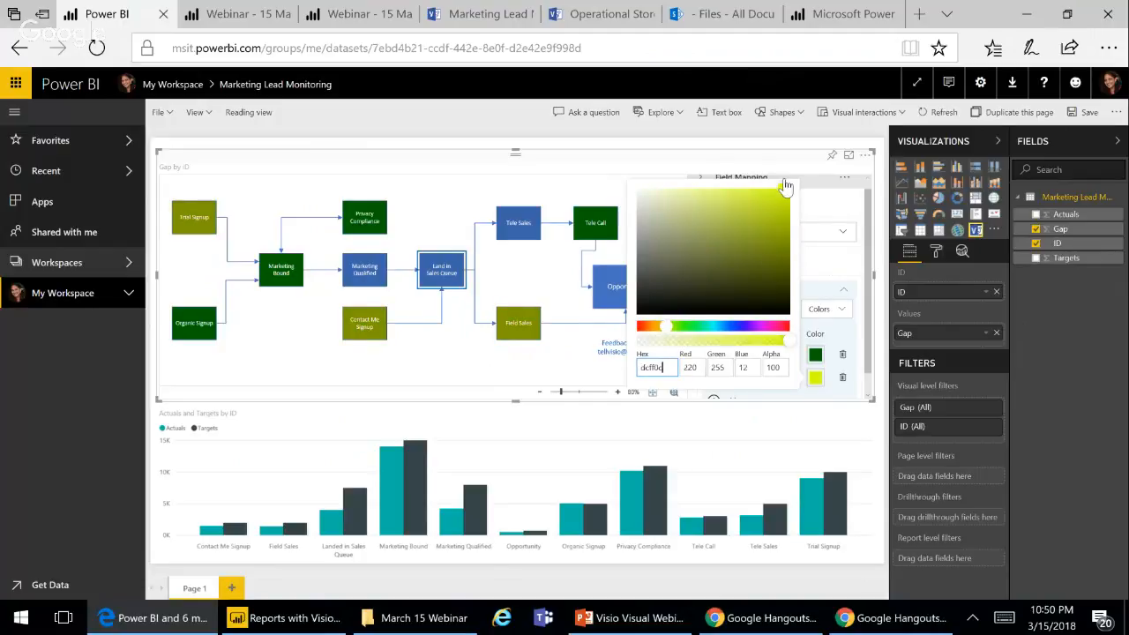
left_click(816, 377)
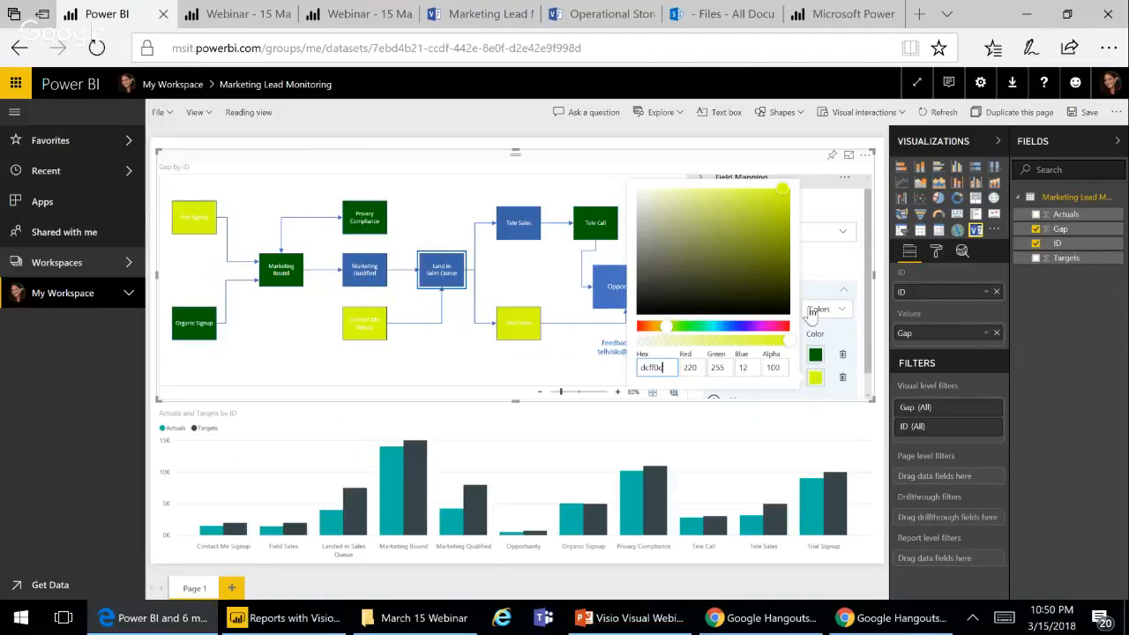
left_click(766, 230)
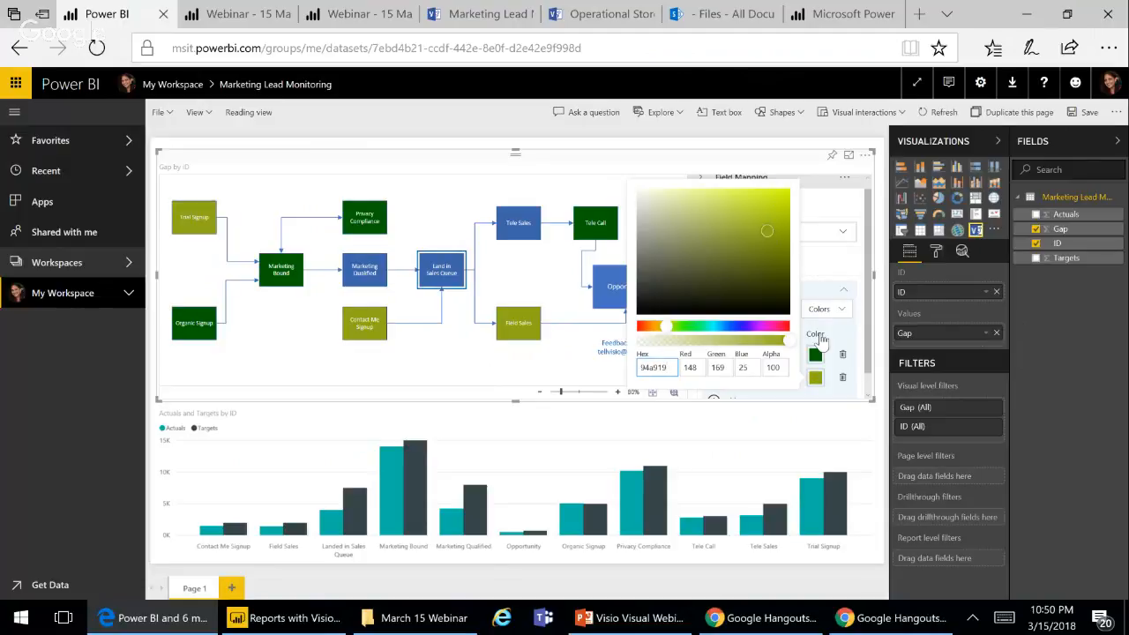
left_click(824, 267)
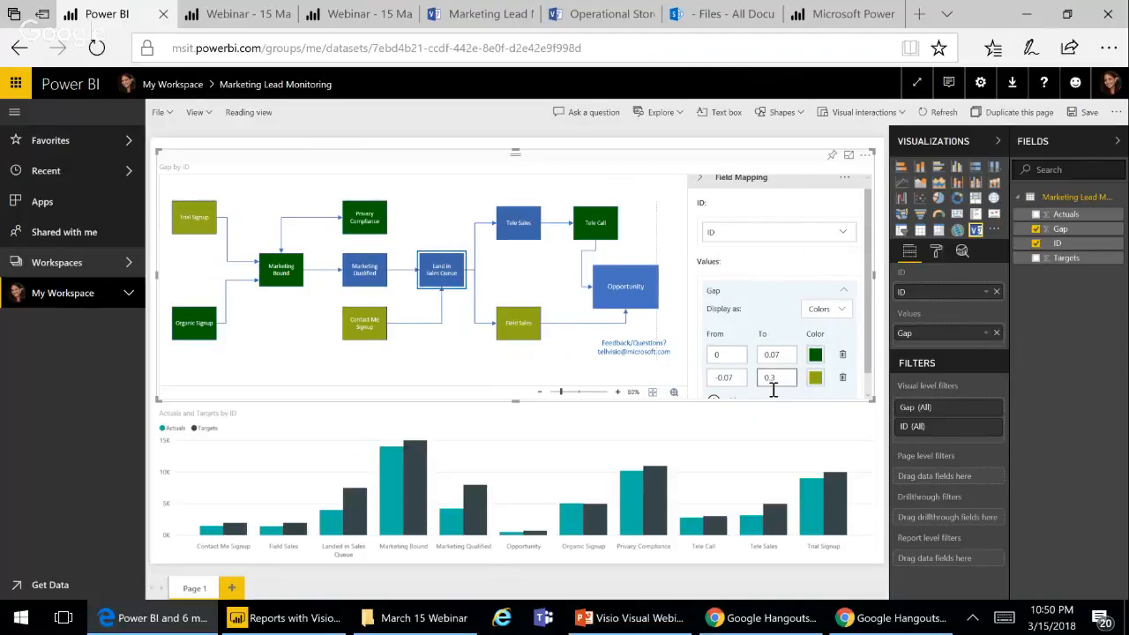
left_click(725, 378)
Step: Add a third Gap range from 0 to 1, color it bright red (ff0009), and collapse the Gap mapping
left_click_drag(867, 289, 870, 354)
left_click(745, 377)
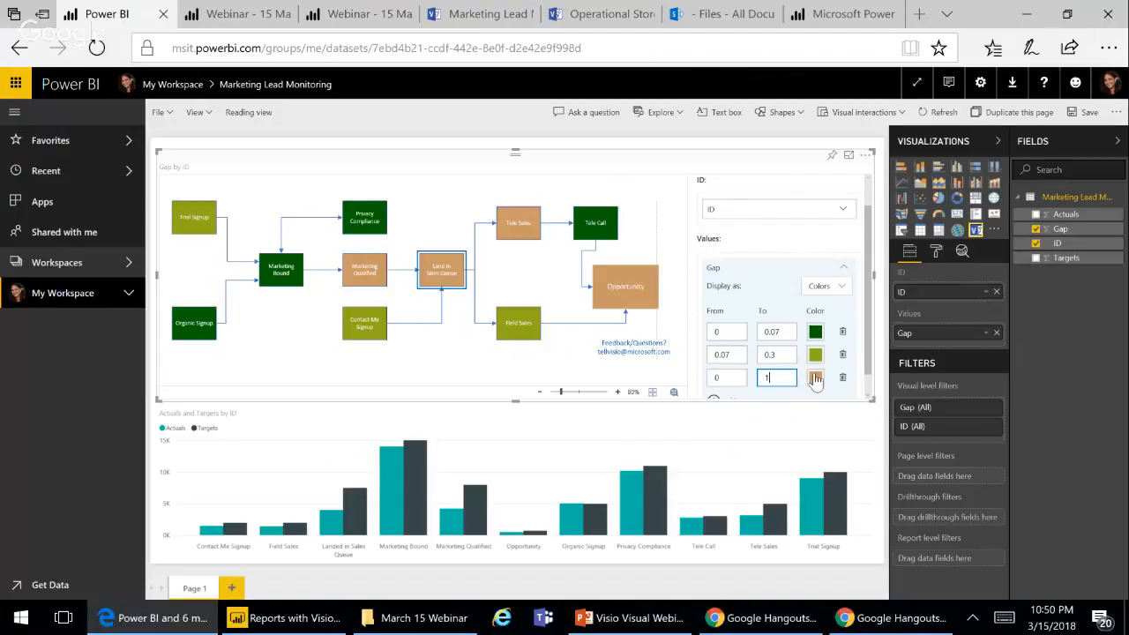
left_click(815, 377)
left_click_drag(637, 332, 788, 335)
left_click_drag(733, 233, 790, 187)
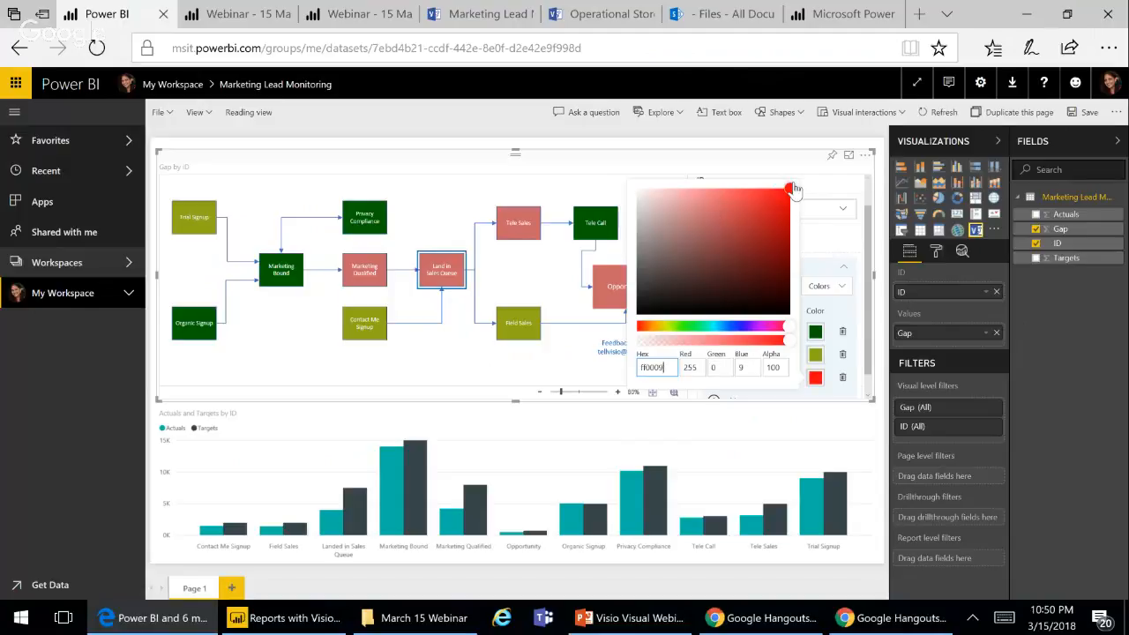
left_click(430, 367)
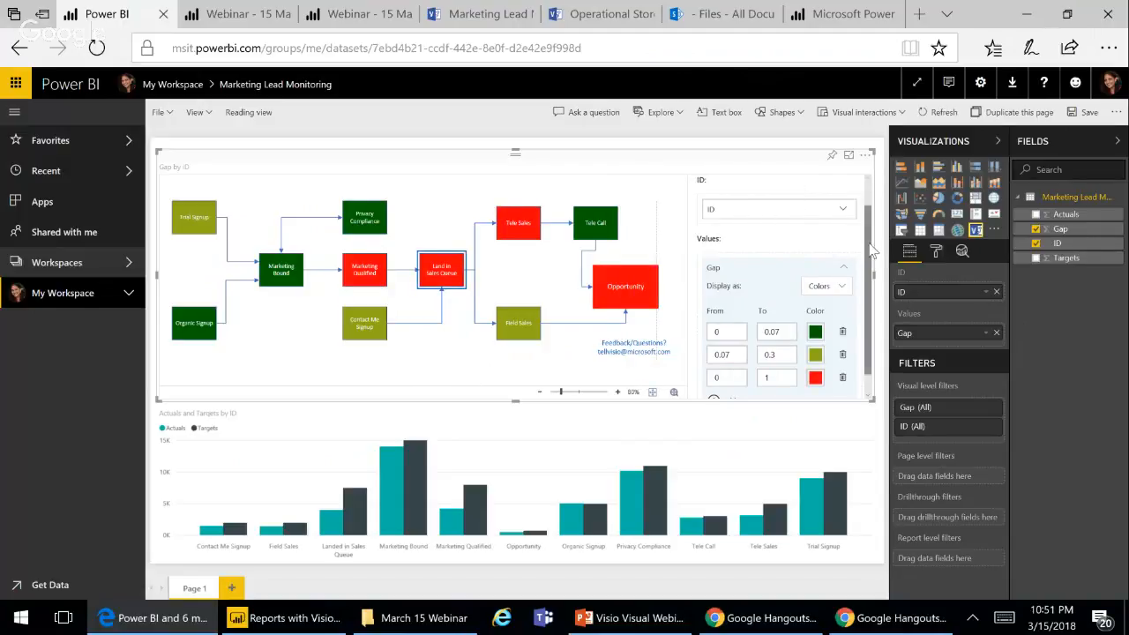
left_click(848, 270)
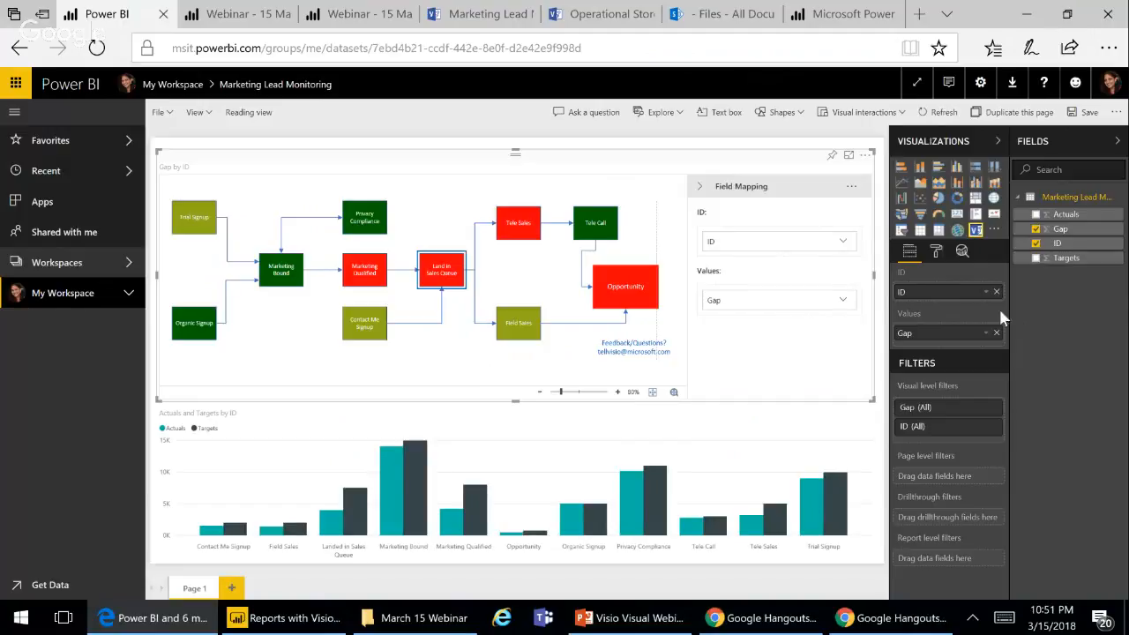
Step: Add the Targets and Actuals fields to the diagram's values as text labels on the shapes
left_click_drag(1057, 266, 955, 340)
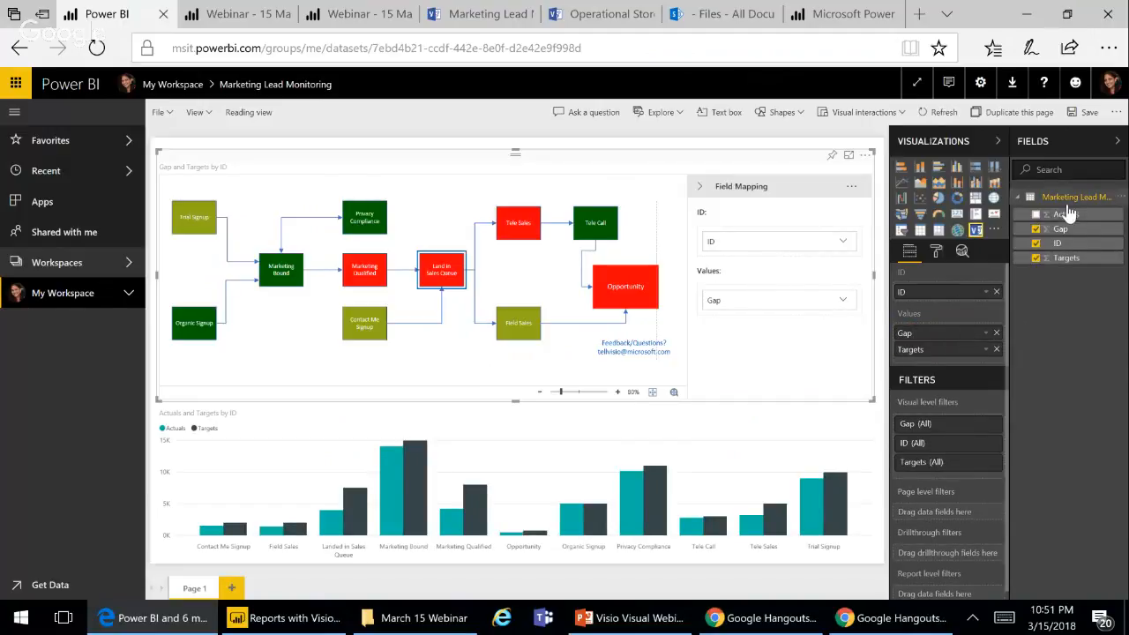
left_click_drag(1065, 216, 949, 326)
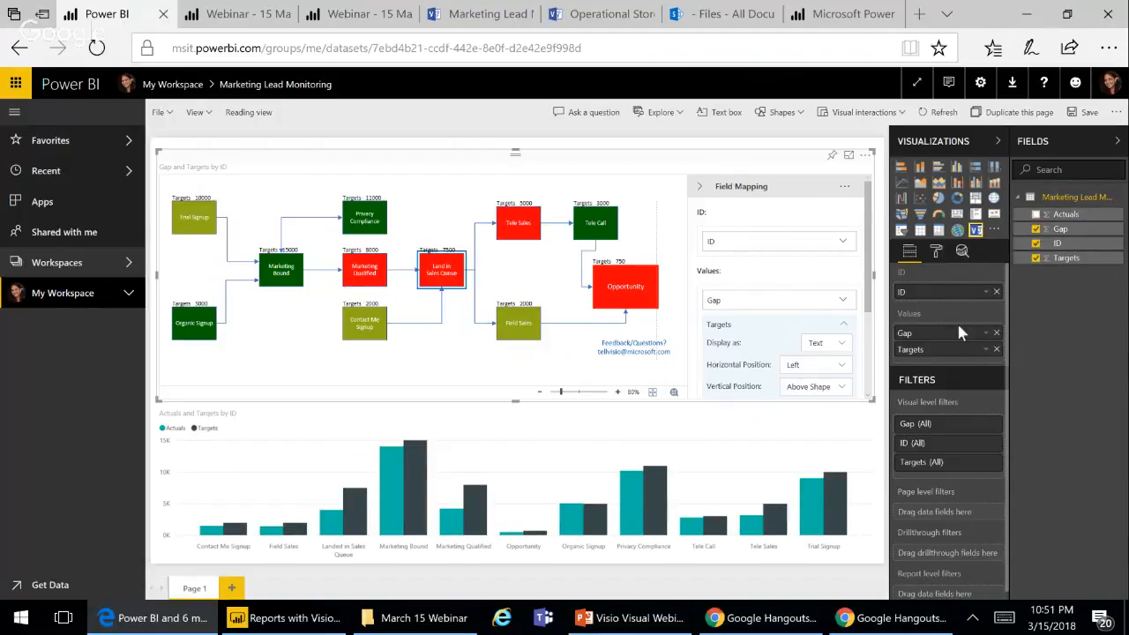
left_click(1035, 215)
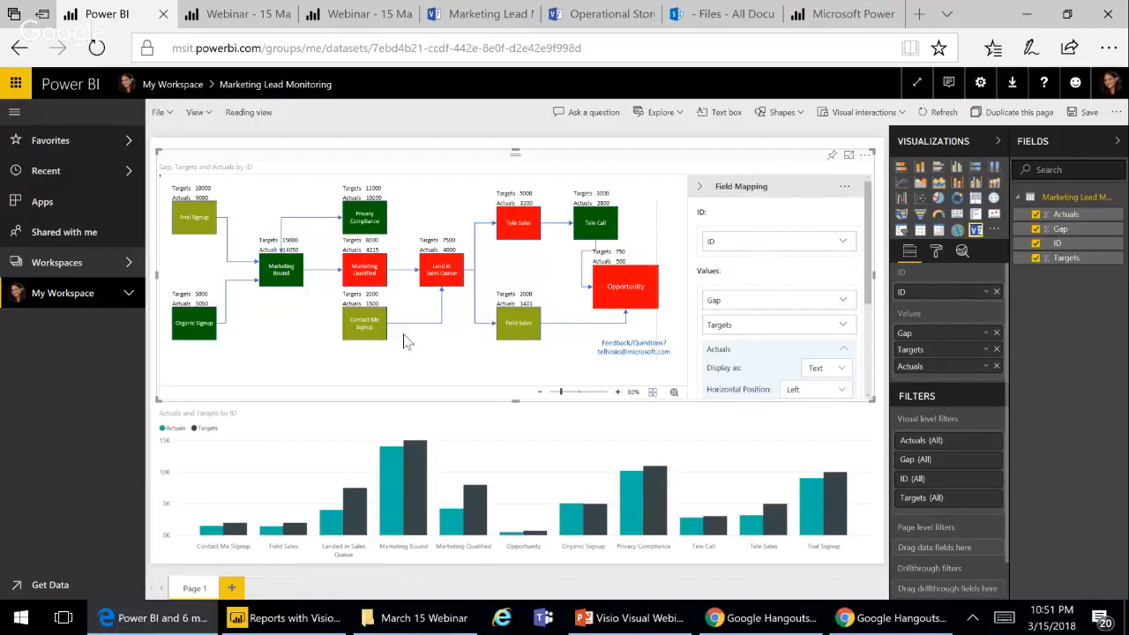
Step: Select the Land in Sales Queue shape and examine its highlighted Actuals and Targets bars in the column chart
left_click(439, 278)
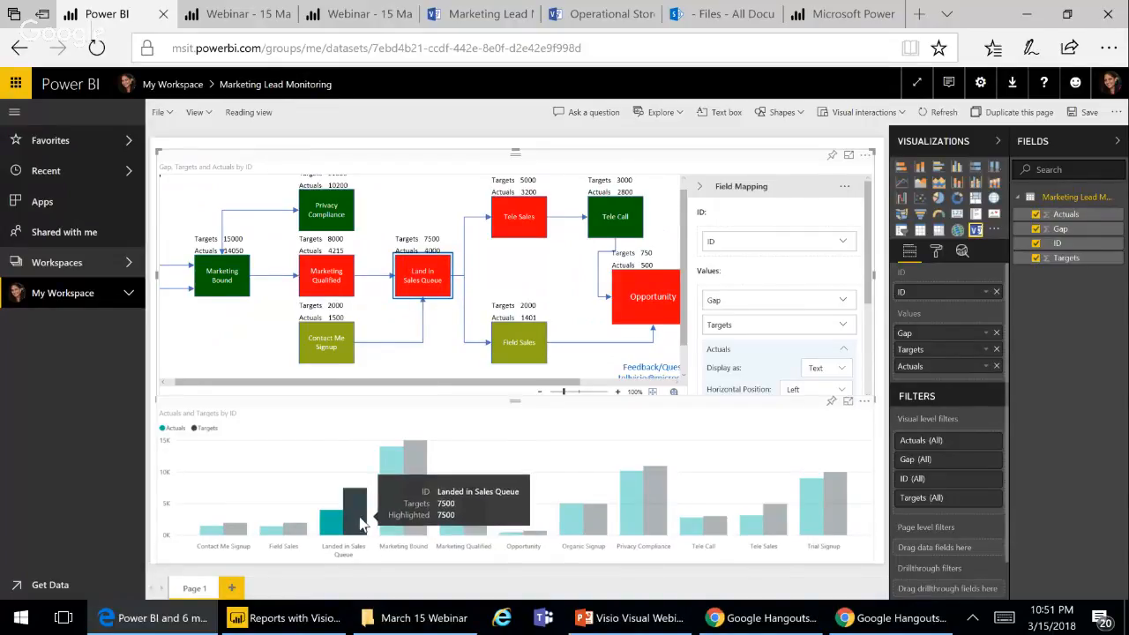
mouse_move(334, 540)
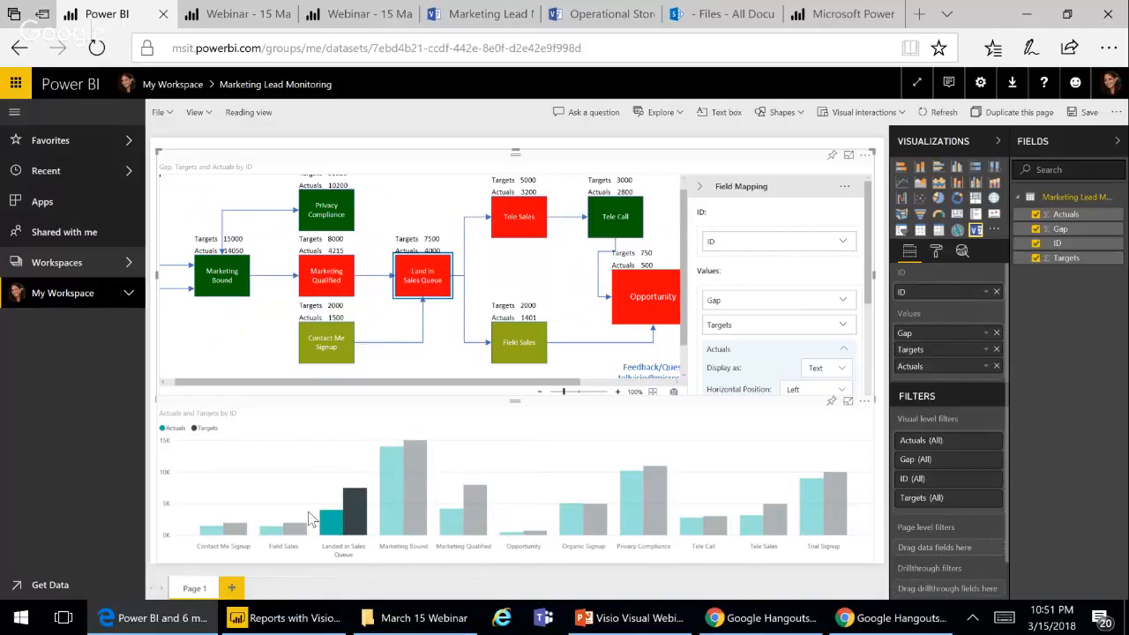
left_click(438, 417)
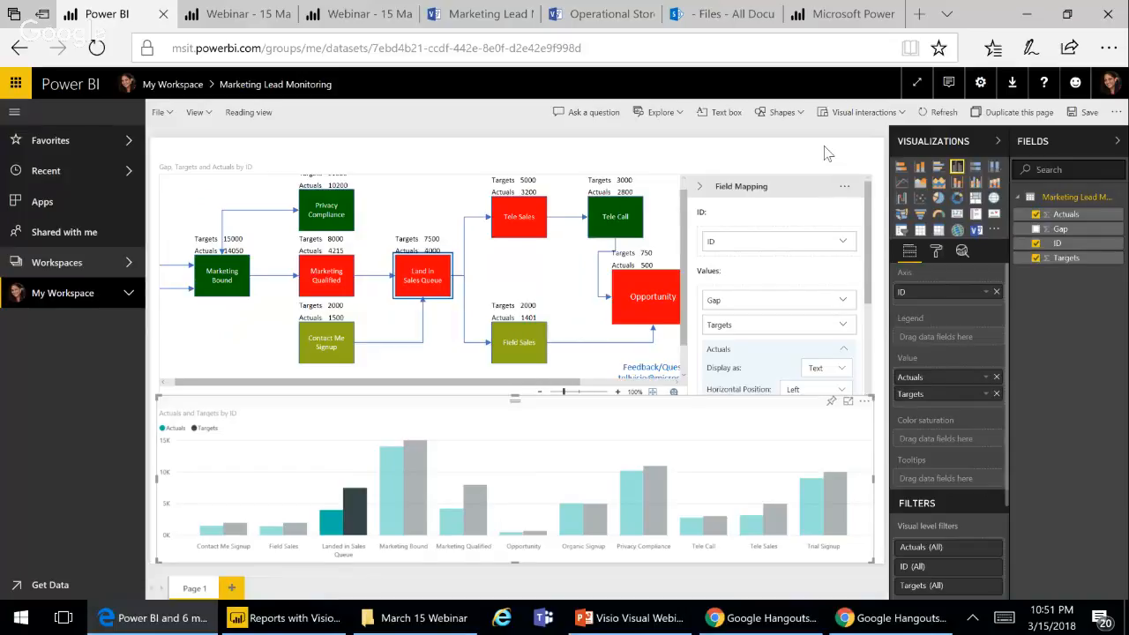
Step: Show the diagram's options, switch to the Marketing Lead Monitoring drawing in Visio Online, and refresh its expired session
left_click(845, 190)
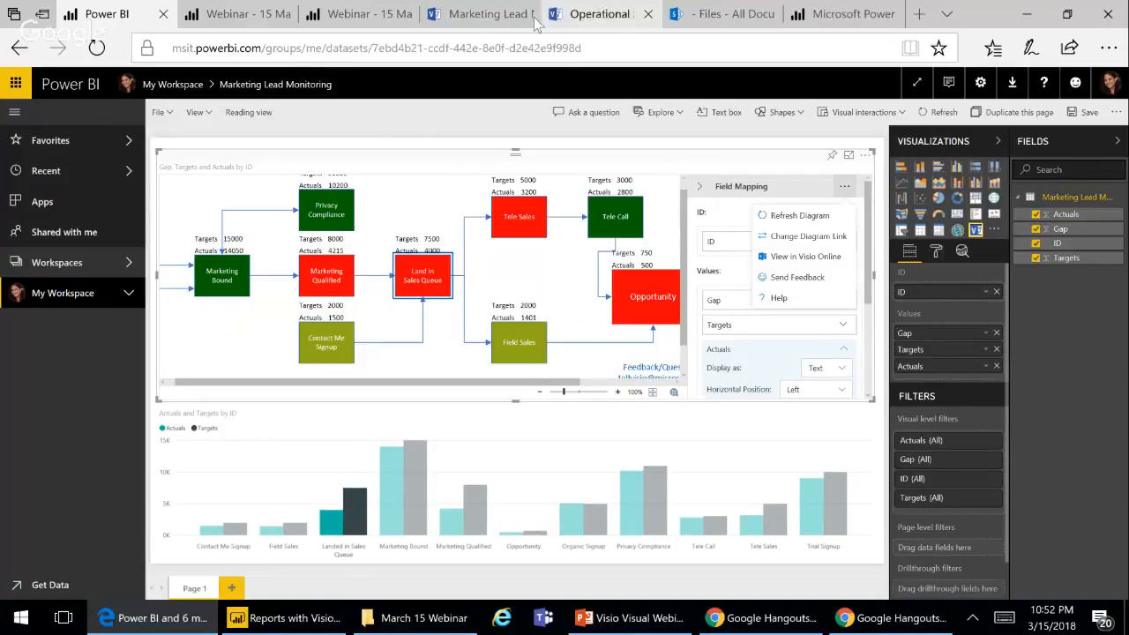
left_click(479, 16)
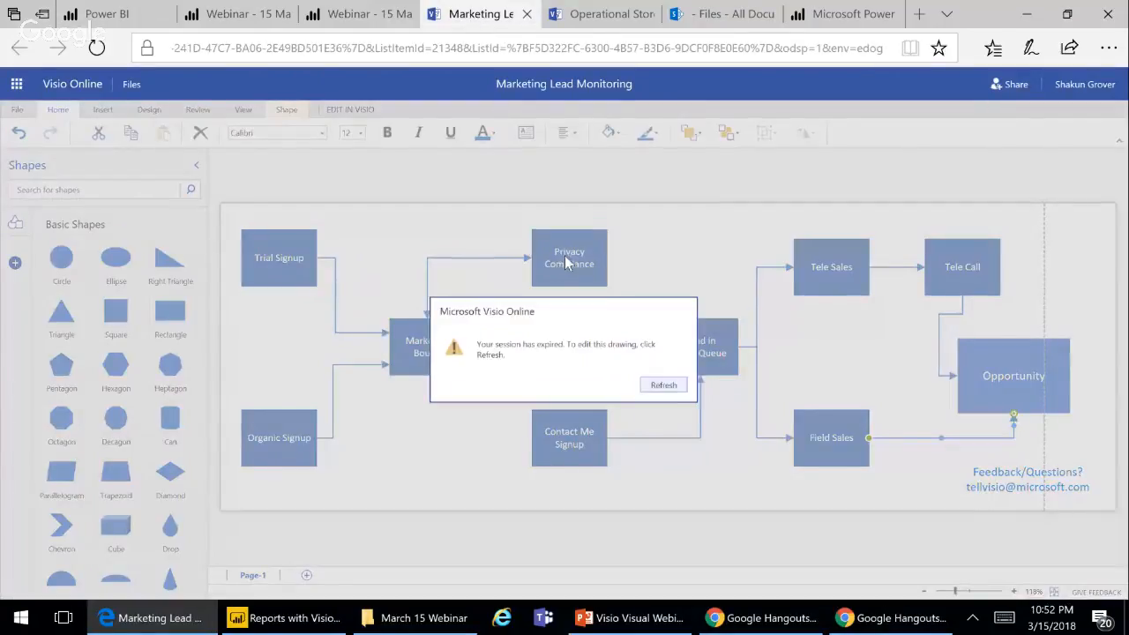
left_click(666, 384)
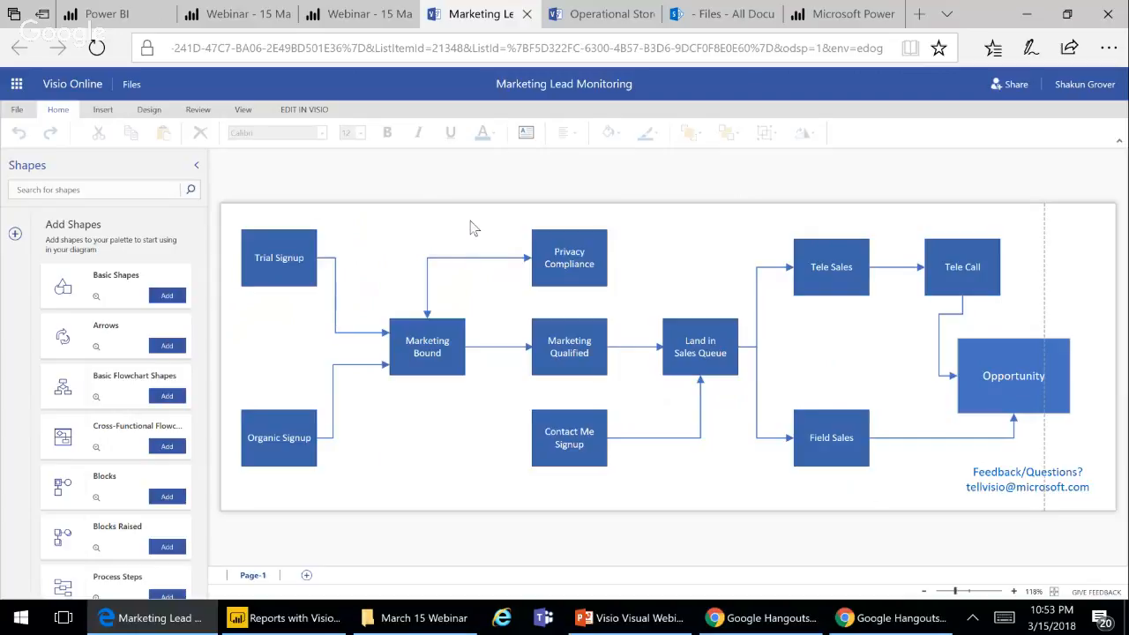
Step: Select the connector into Privacy Compliance in the drawing, return to the Power BI report, and refresh its Marketing Lead Monitoring diagram
left_click(441, 258)
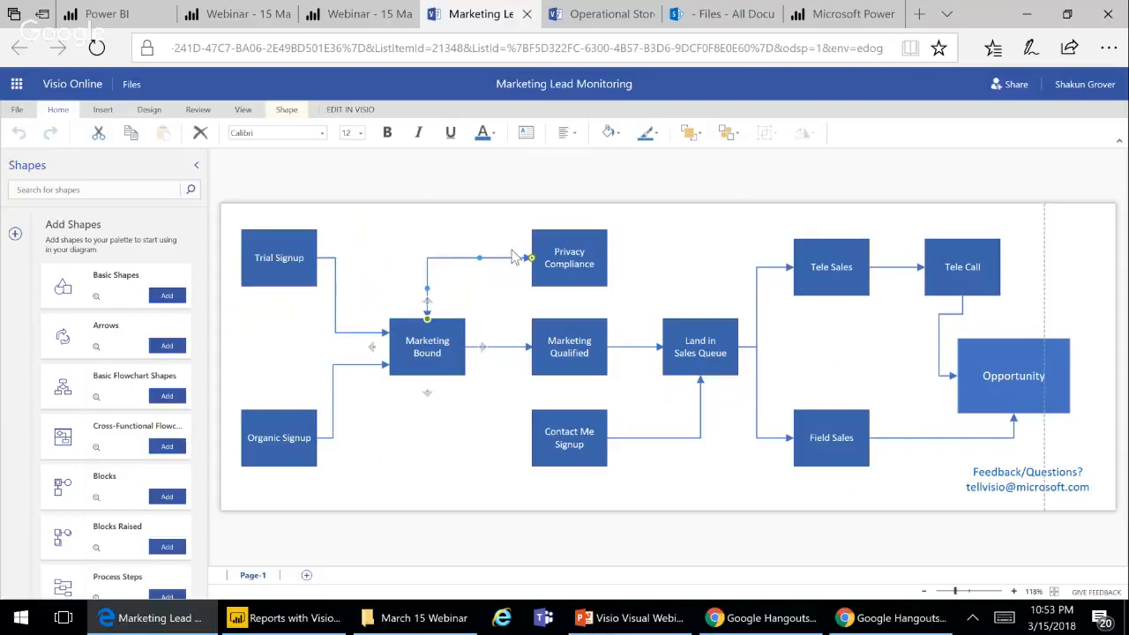
left_click(818, 14)
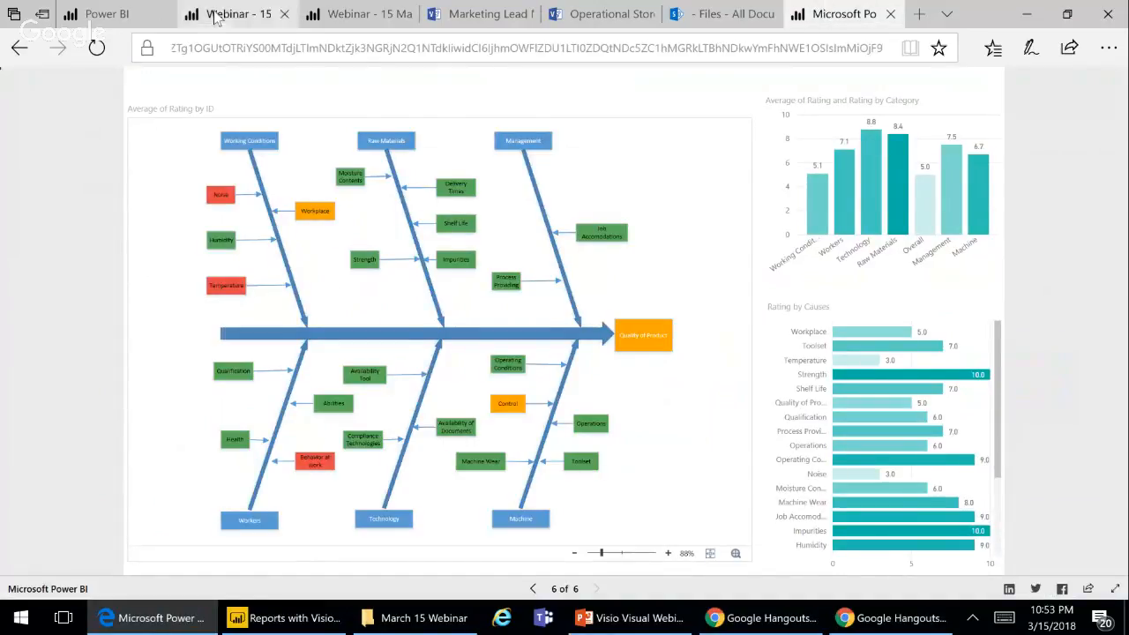
left_click(120, 14)
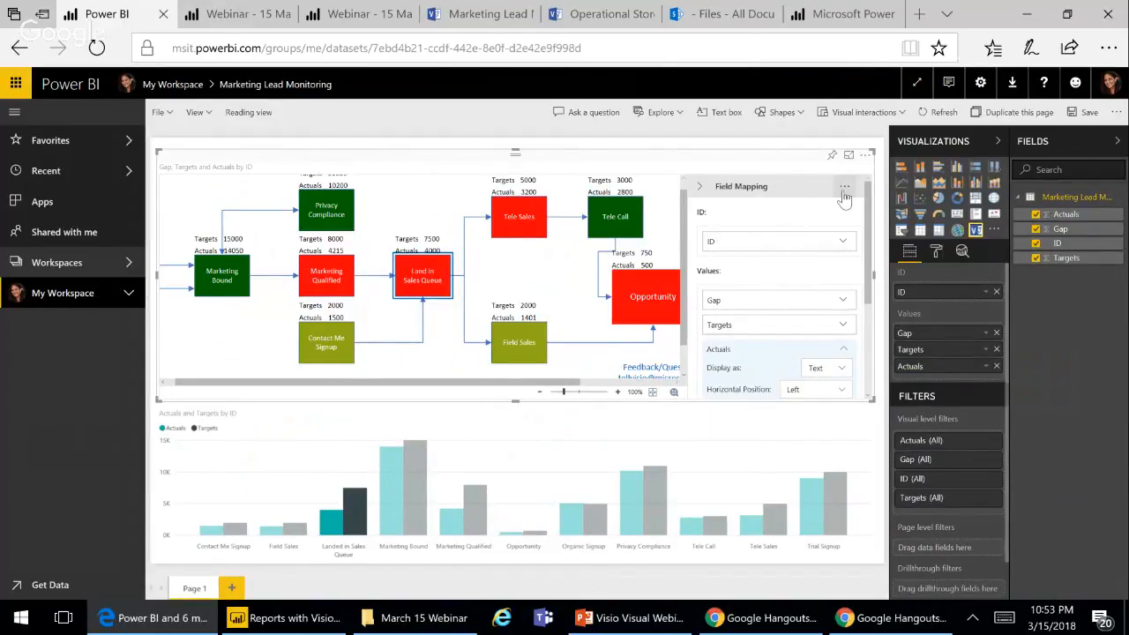
left_click(808, 218)
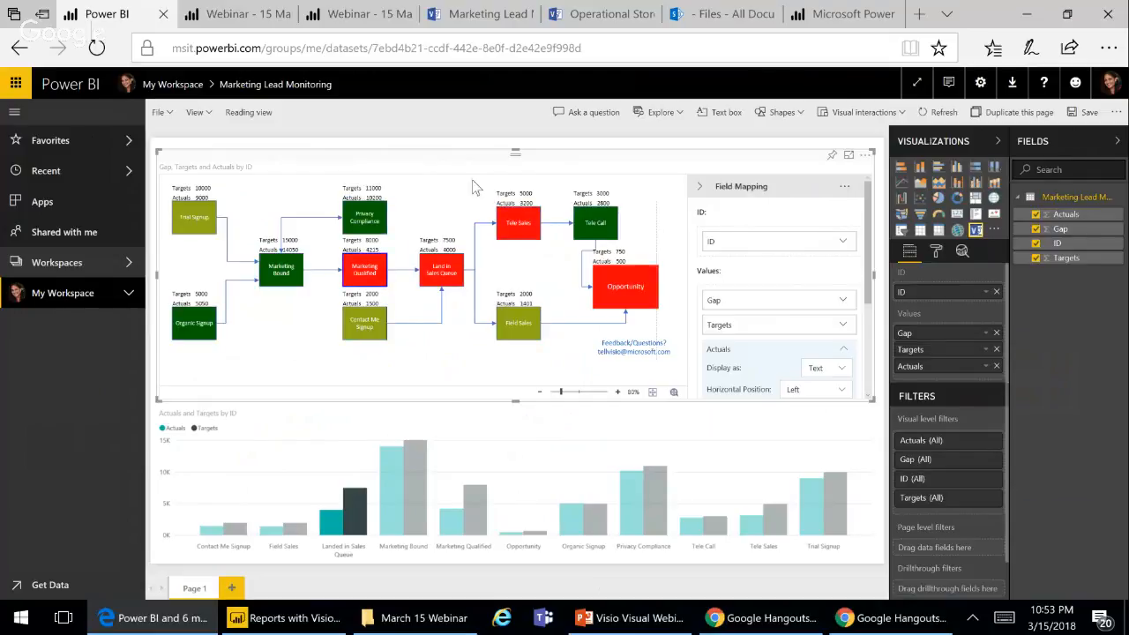
left_click(473, 19)
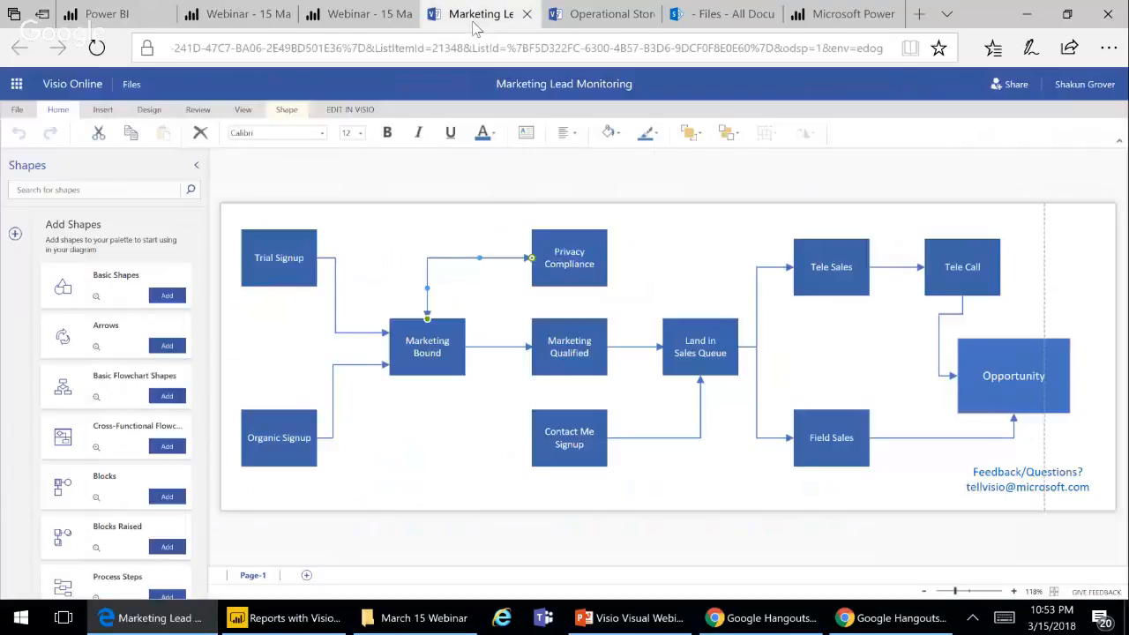
left_click(123, 25)
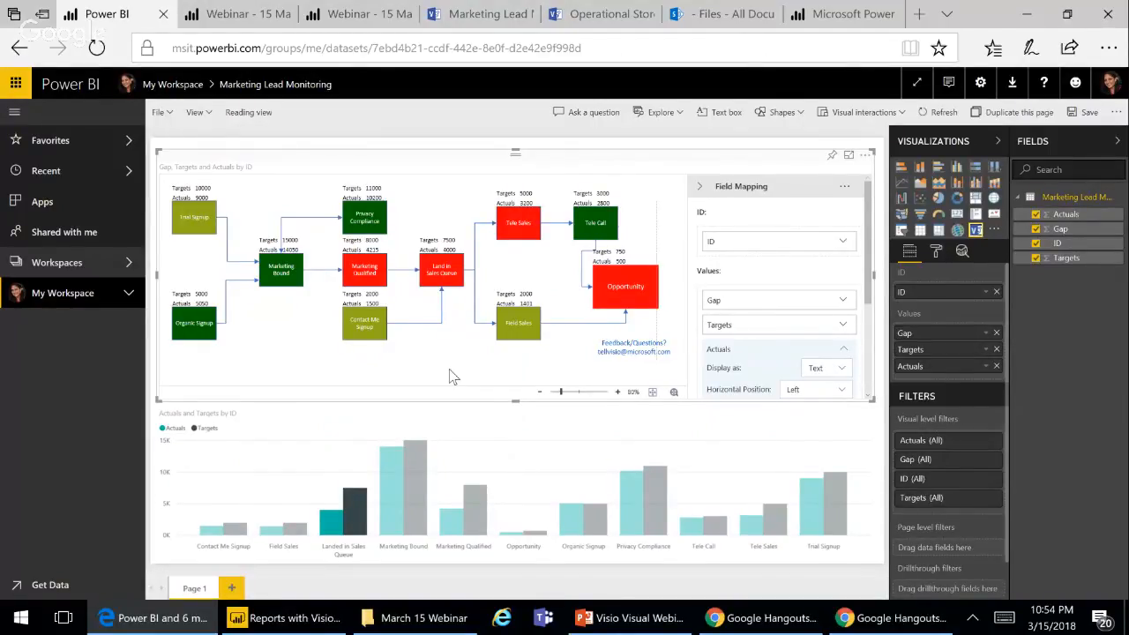
left_click(845, 187)
left_click(919, 15)
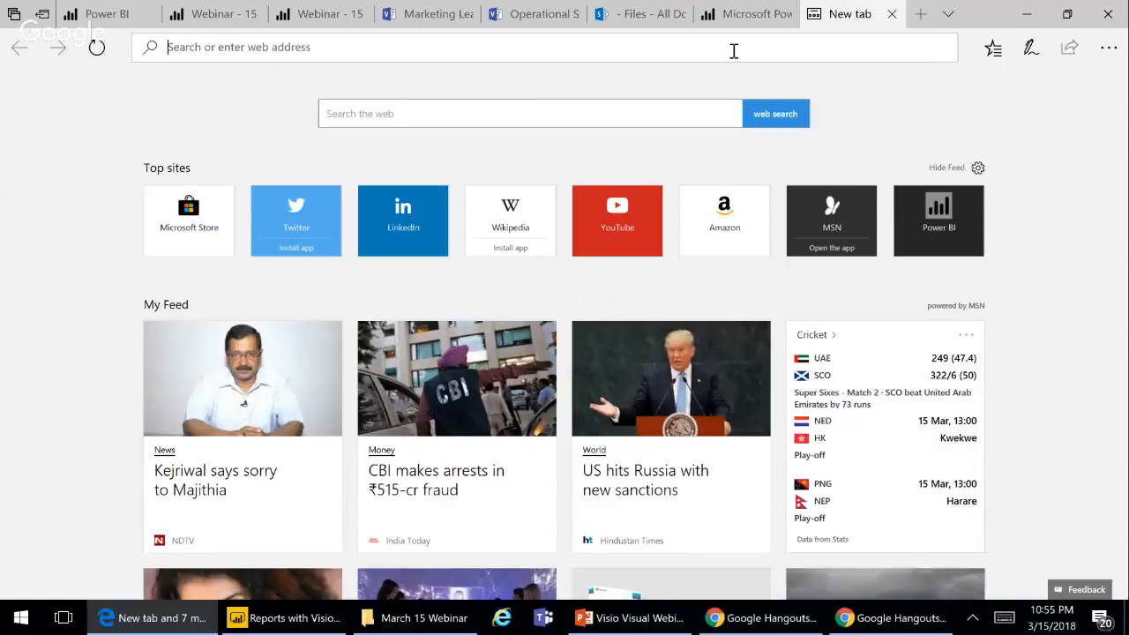
type("aka")
key("Right")
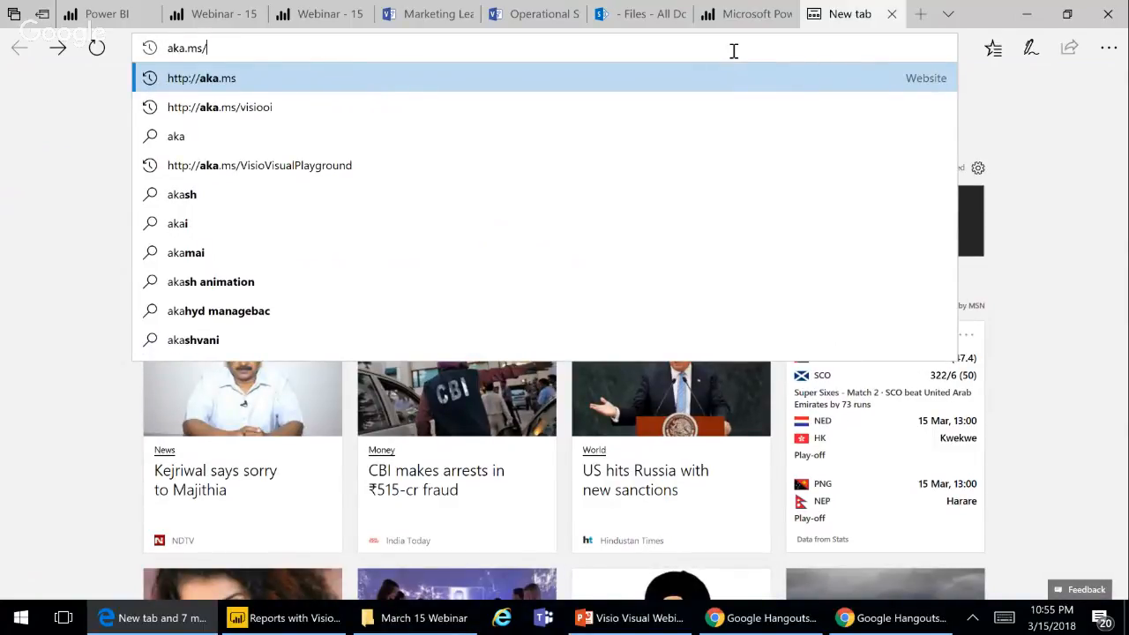
key("BackSpace")
key("BackSpace")
key("BackSpace")
key("BackSpace")
key("BackSpace")
key("BackSpace")
key("BackSpace")
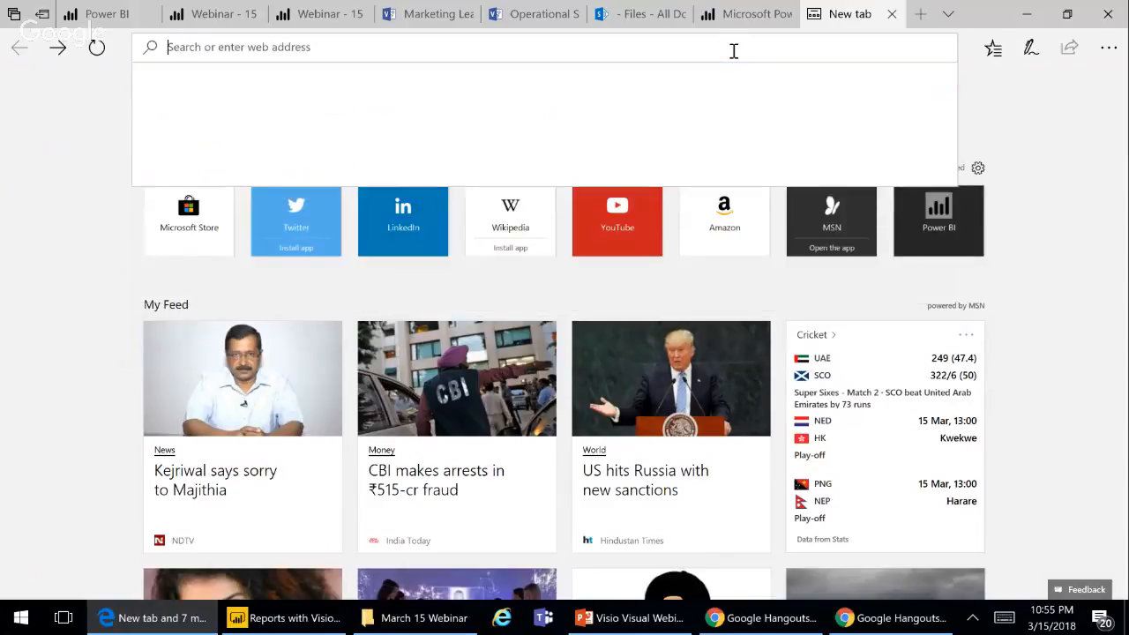
left_click(892, 15)
left_click(97, 14)
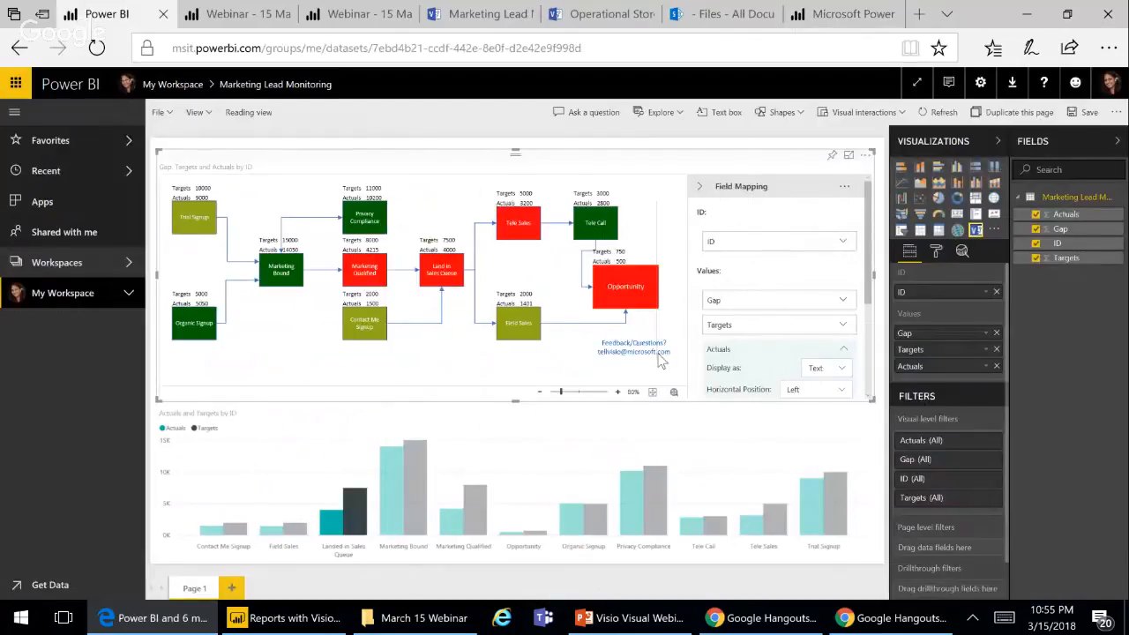
left_click(843, 187)
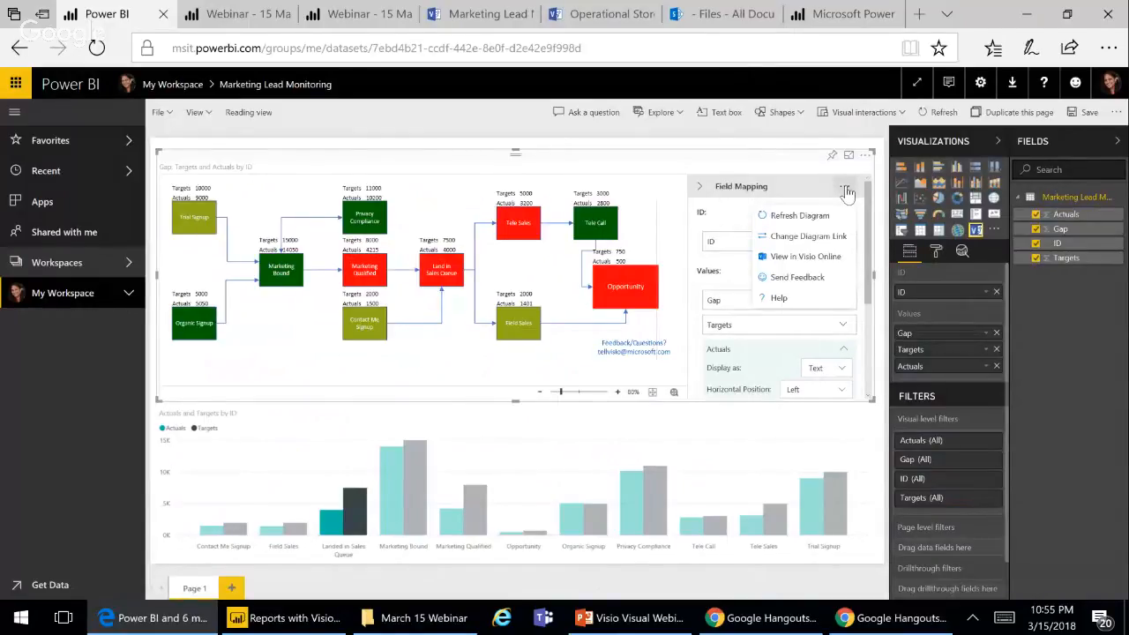
left_click(831, 240)
left_click(243, 290)
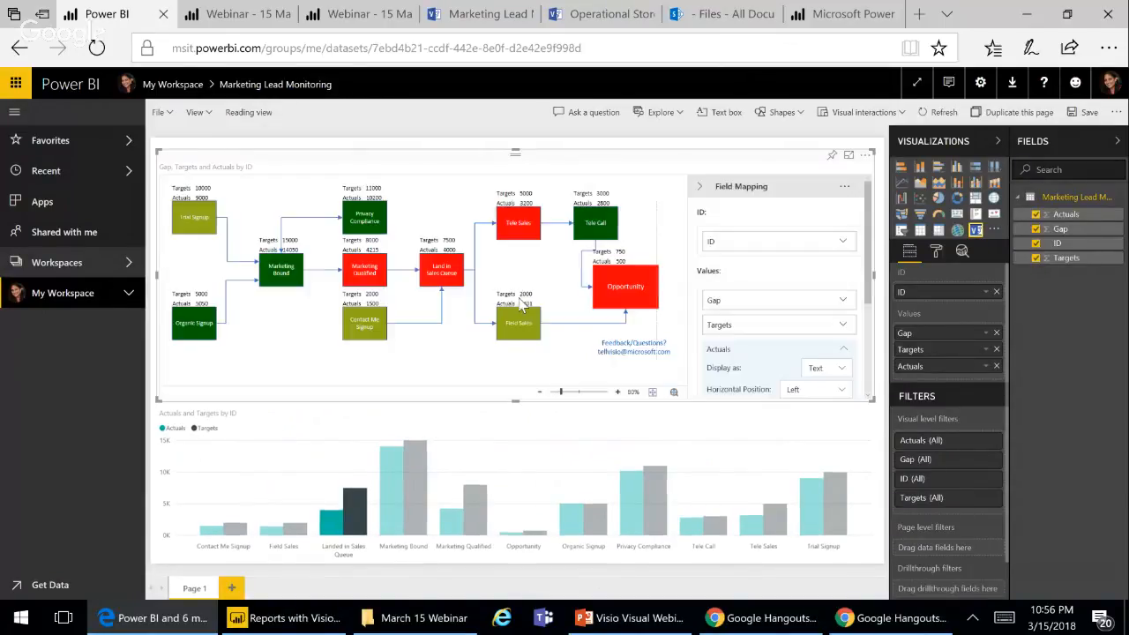
Step: Choose to change the diagram link, switch to the Operational Store drawing in Visio Online, and copy its web address
left_click(842, 191)
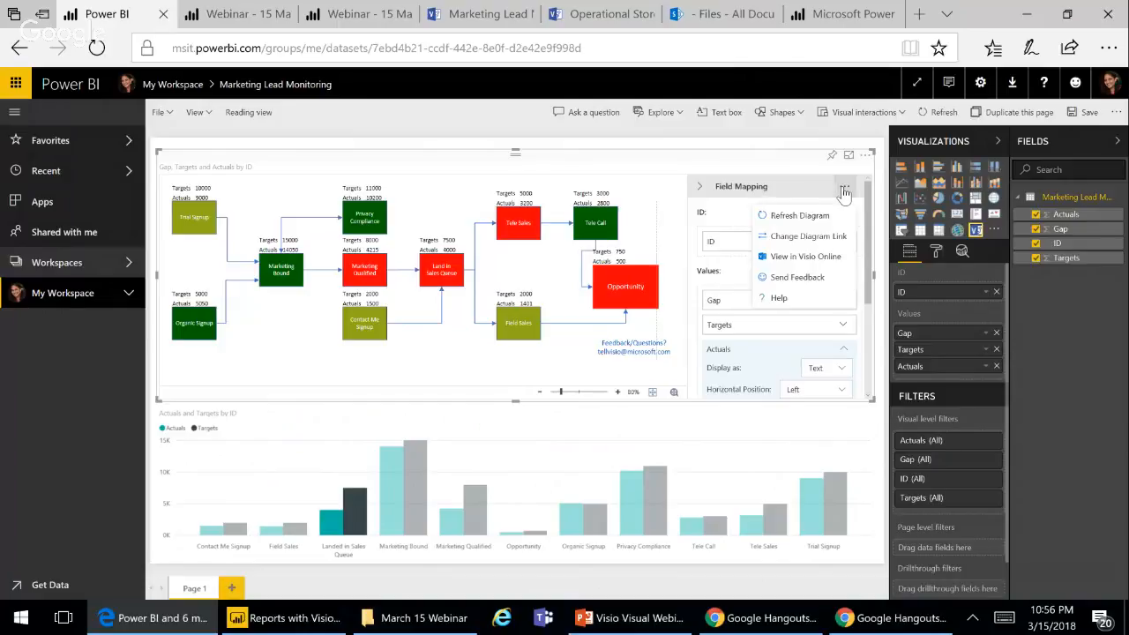
left_click(808, 236)
left_click(620, 13)
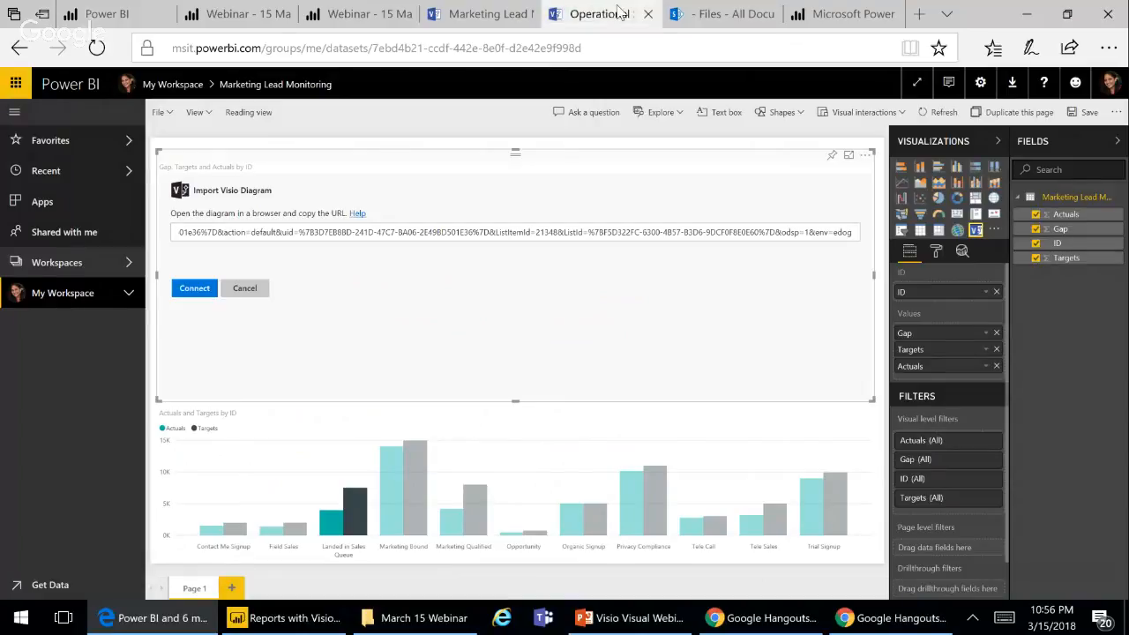
left_click(531, 48)
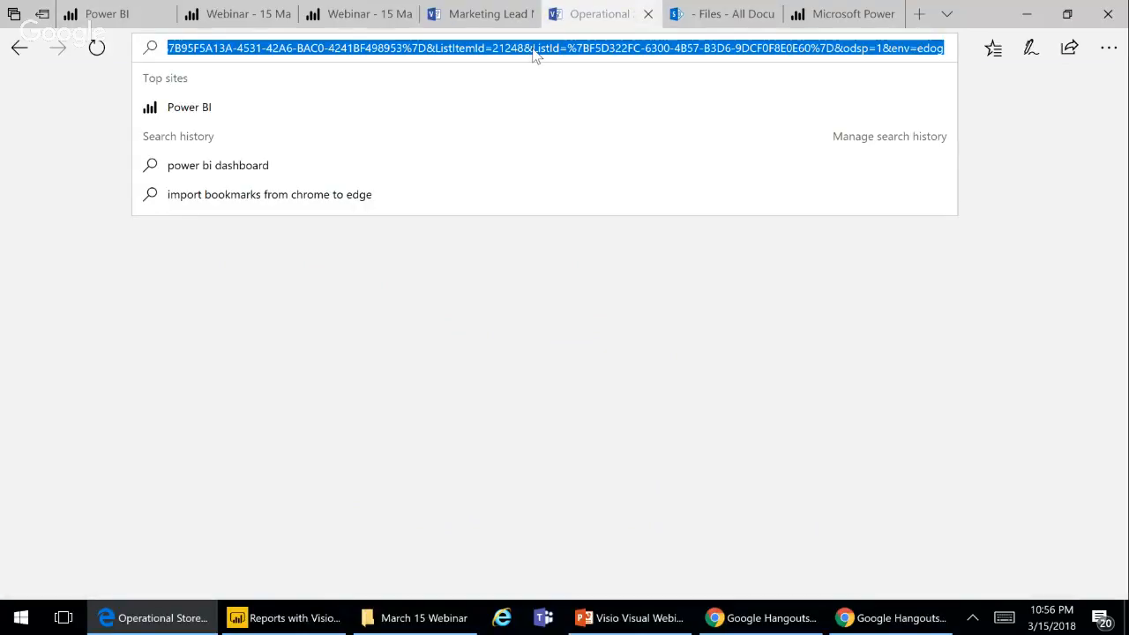
left_click(2, 143)
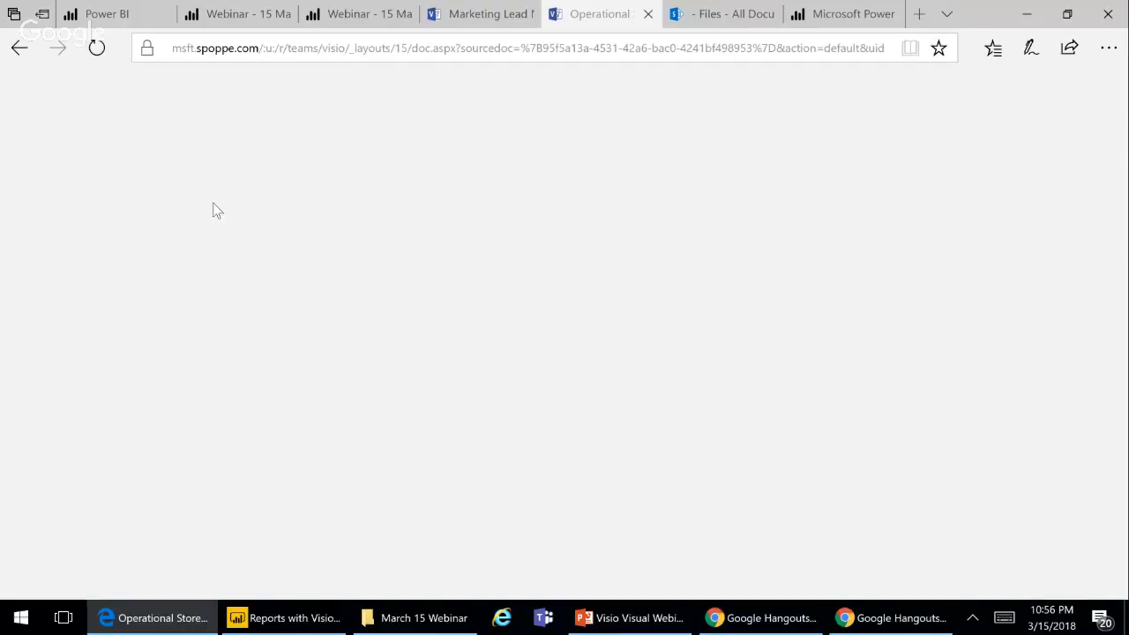
left_click(670, 52)
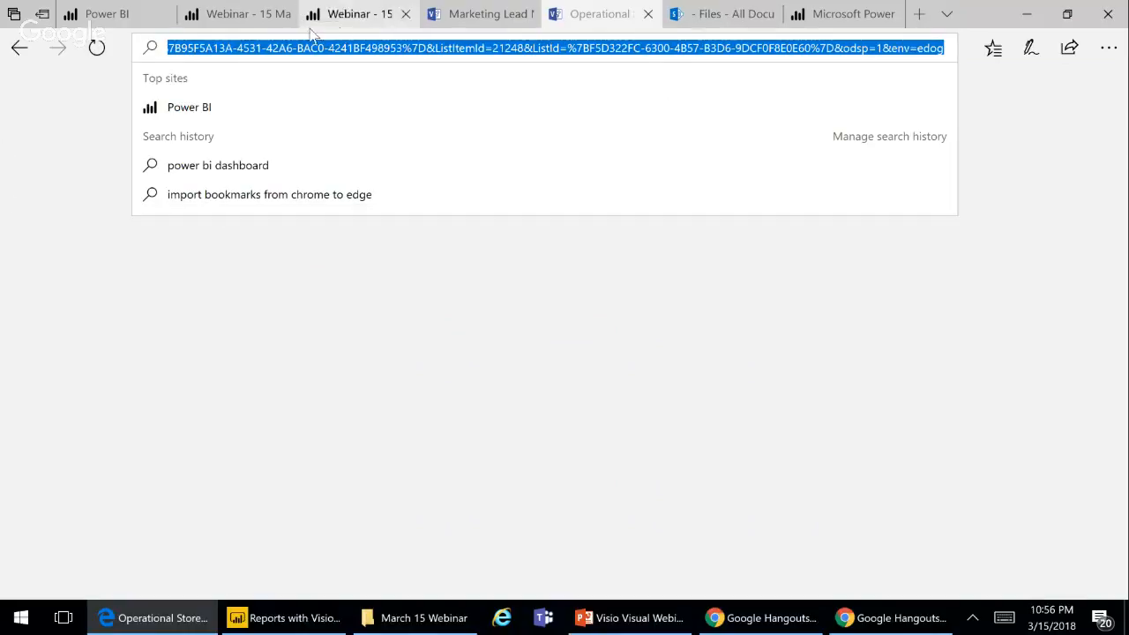
Step: Replace the Visio visual's diagram link in the Power BI report with the copied drawing address and connect to it
left_click(108, 14)
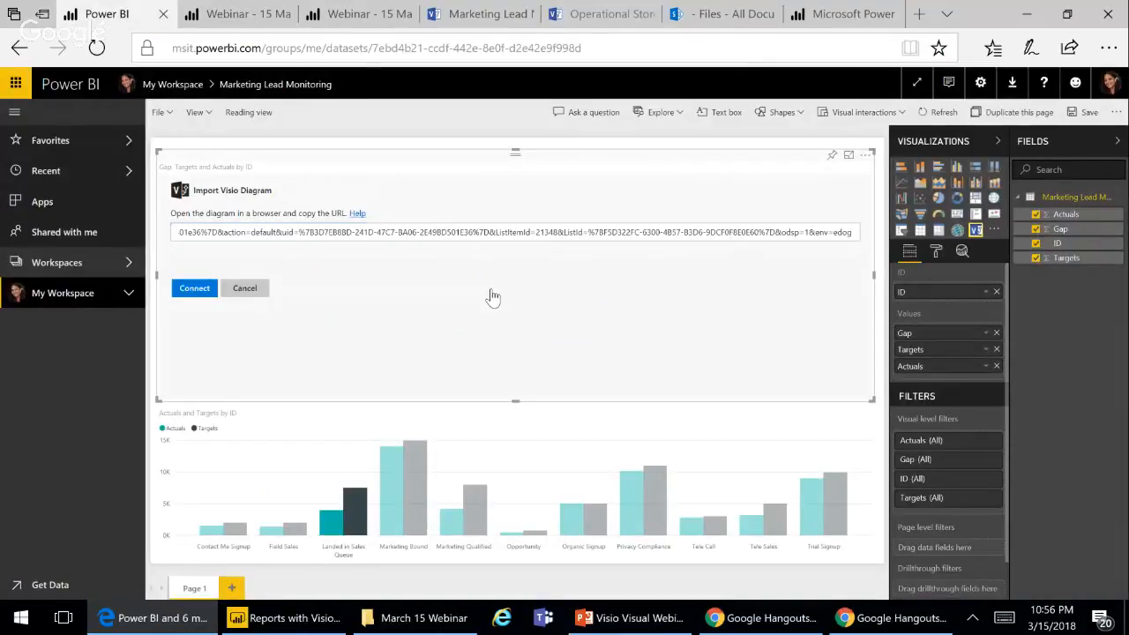
left_click(448, 231)
key("ctrl+a")
key("ctrl+v")
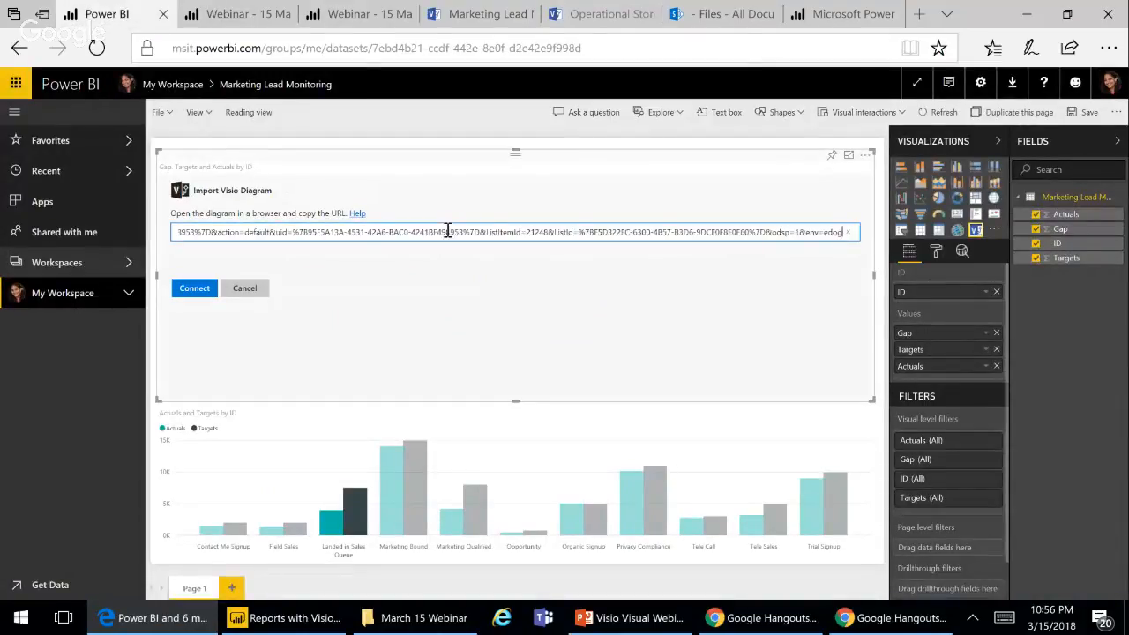
left_click(194, 287)
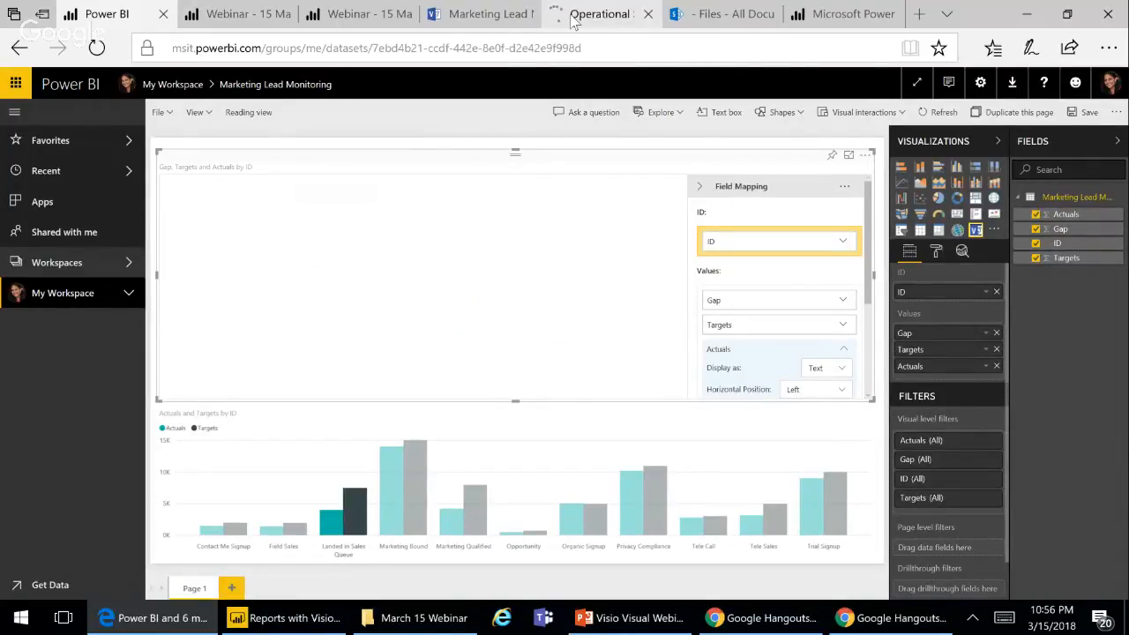
Step: Turn off Auto zoom in the format settings of the Visio diagram
left_click(844, 186)
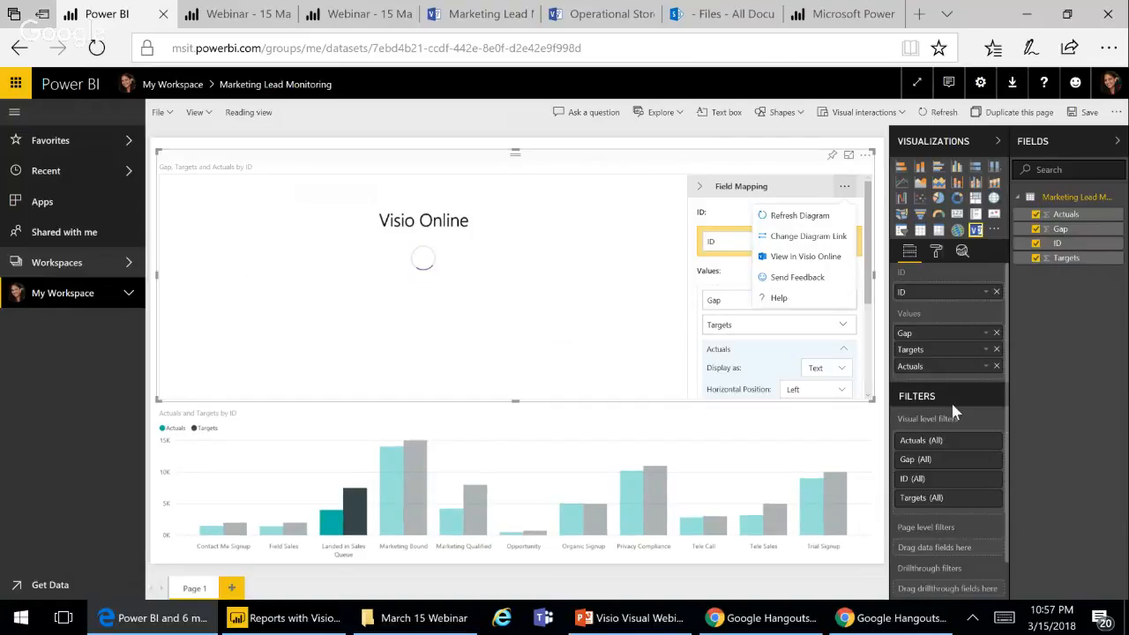
left_click(935, 253)
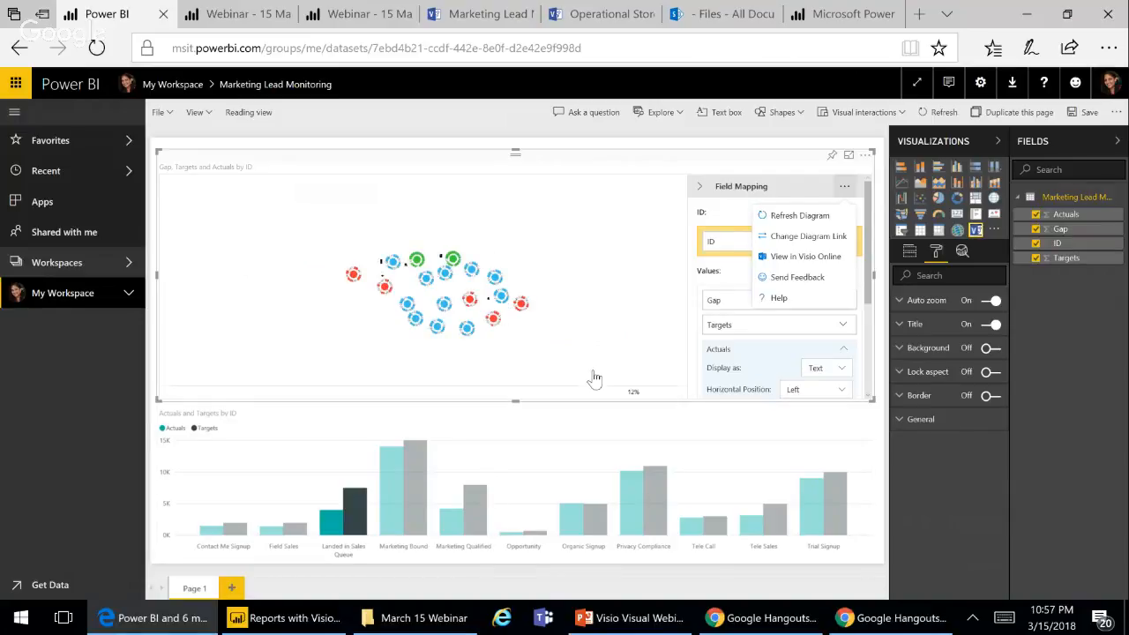
left_click(592, 371)
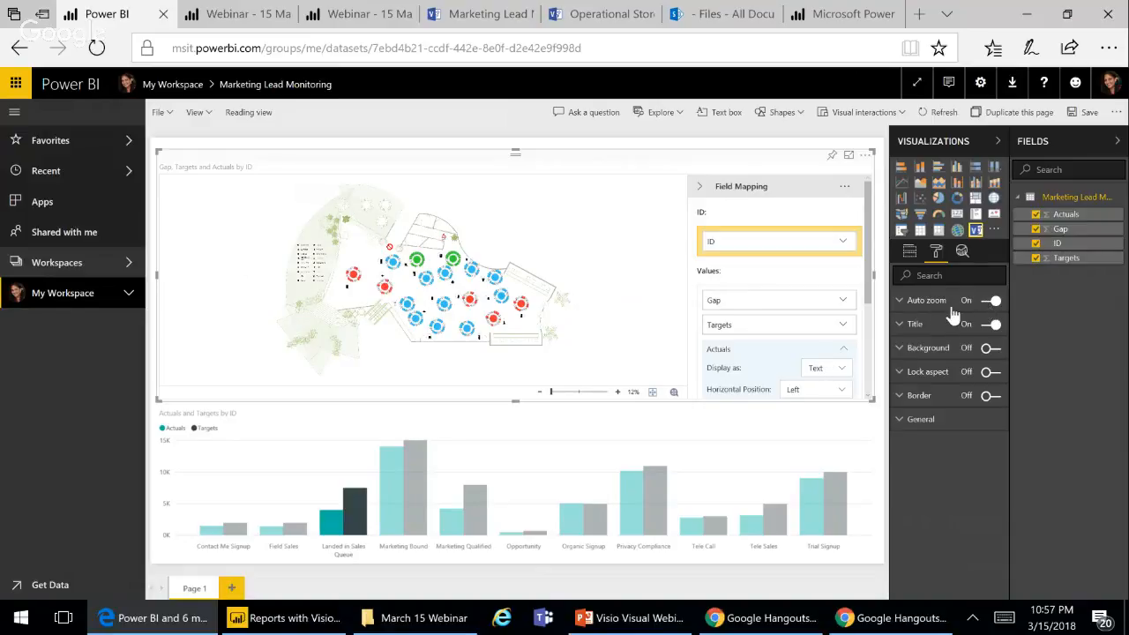
left_click(988, 301)
Step: Examine cross-filtering between the chart and the floor plan using the Marketing Bound bars and a red table shape
left_click(388, 489)
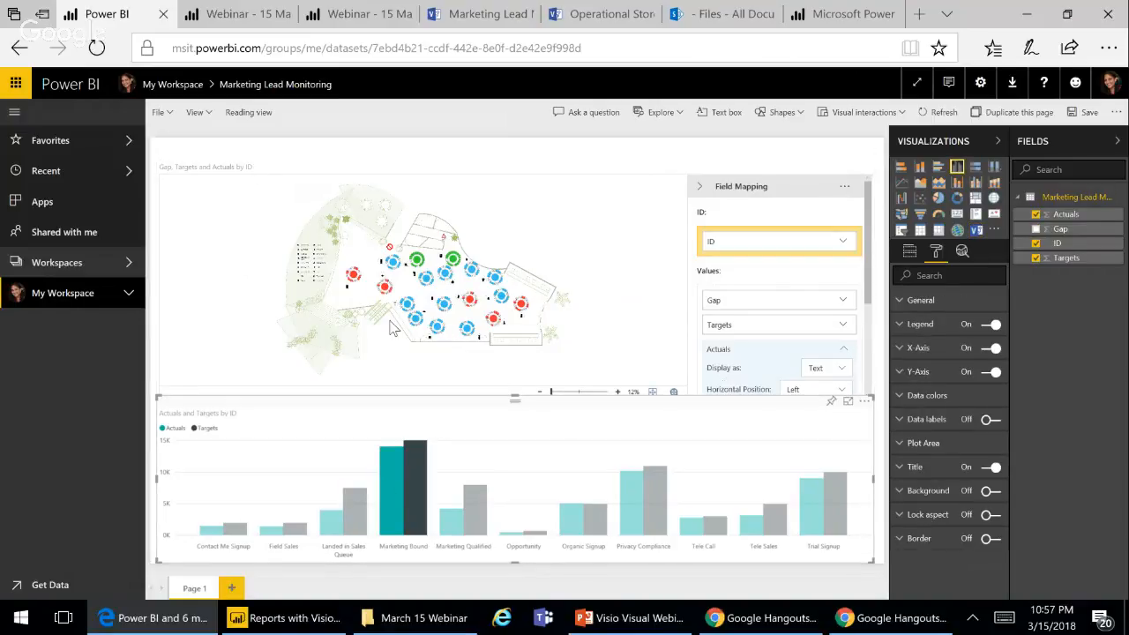
left_click(386, 290)
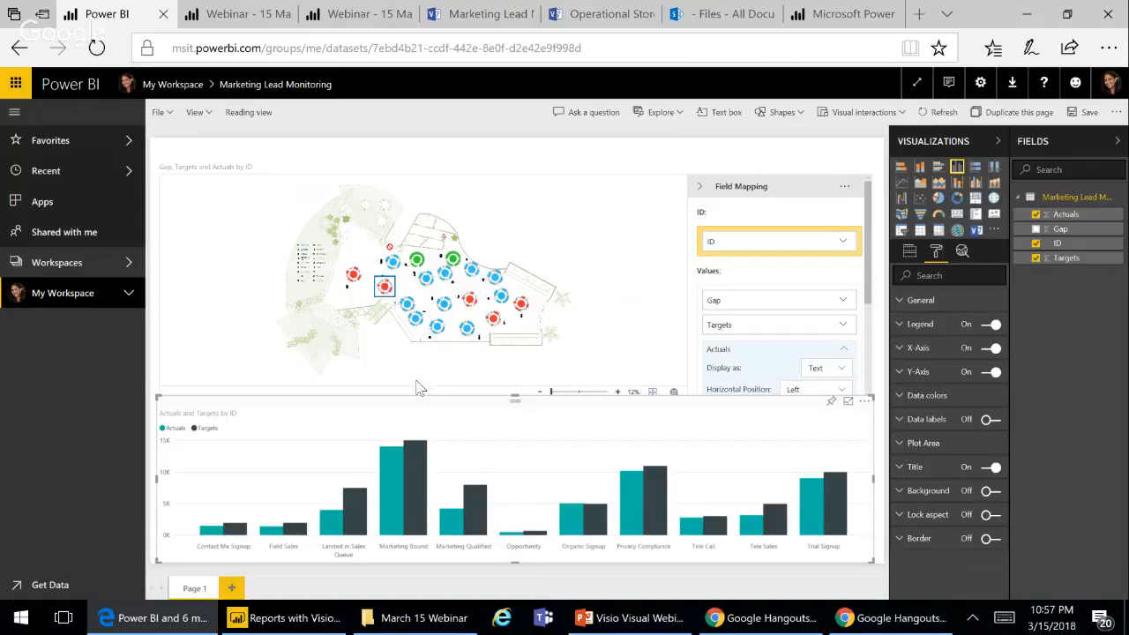
left_click(416, 481)
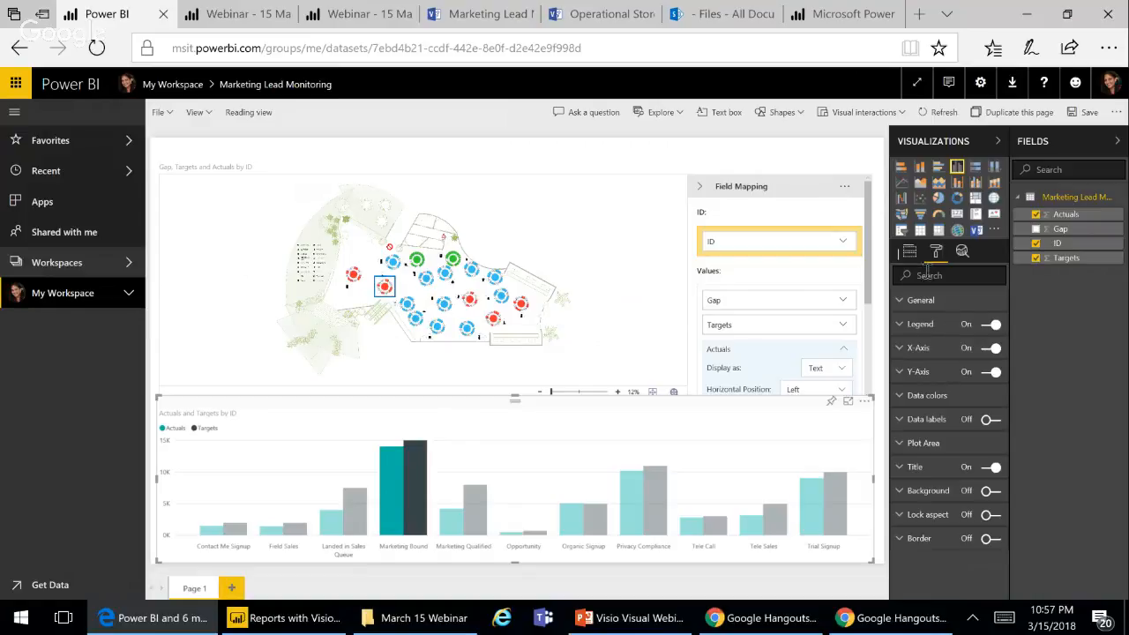
left_click(479, 196)
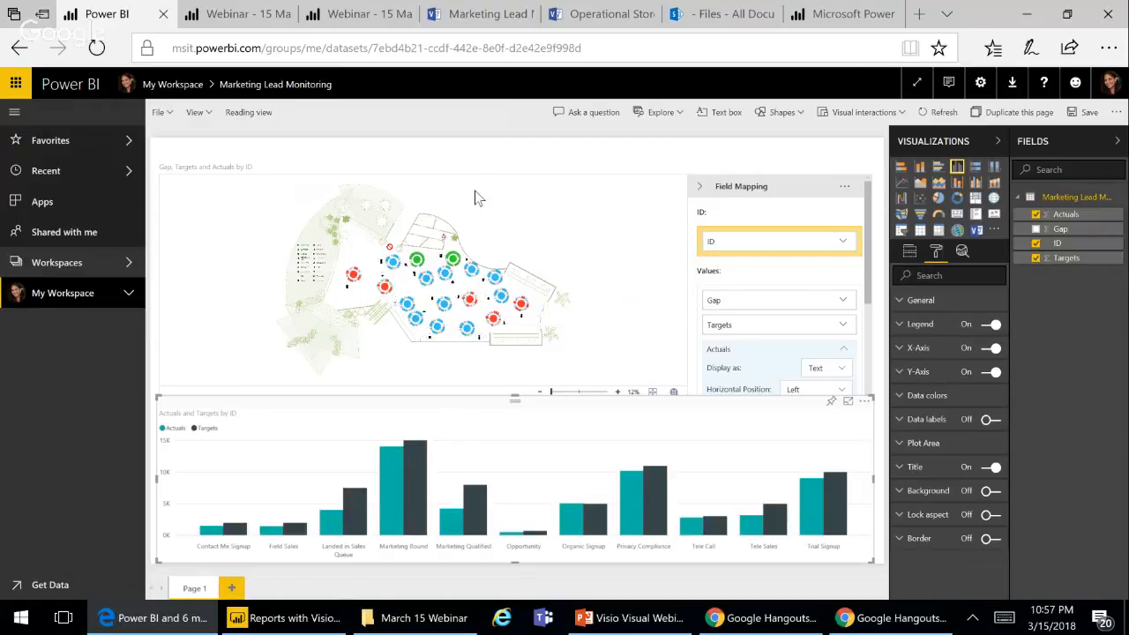
Step: Reselect the Visio diagram and toggle its Auto zoom setting on and back off
left_click(491, 164)
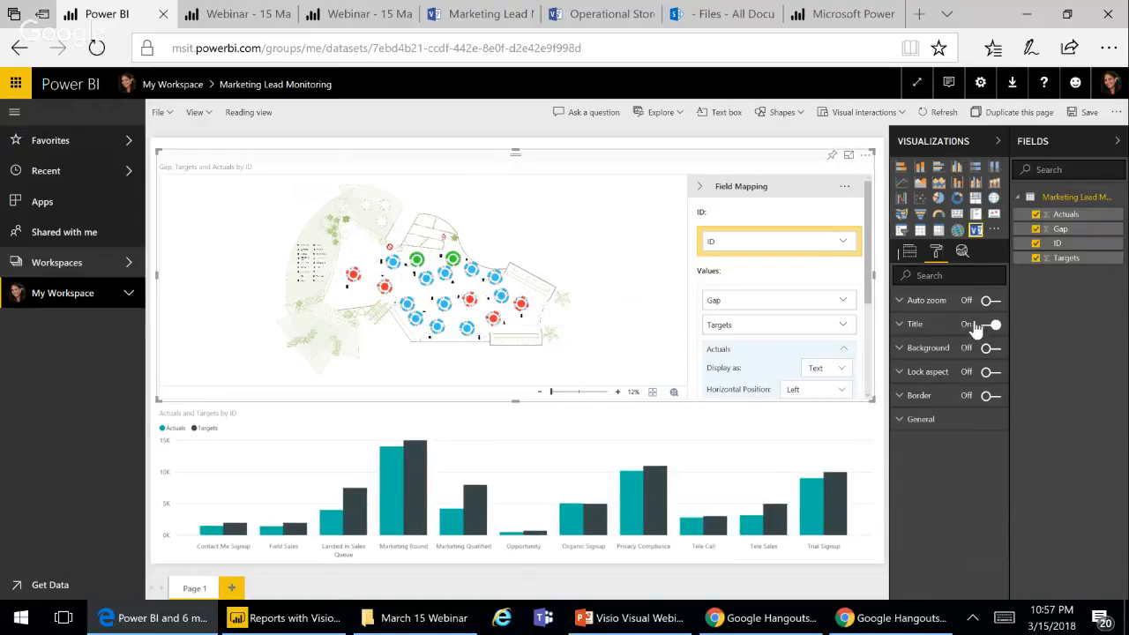
left_click(995, 301)
left_click(992, 303)
Step: Link the selected blue table shape on the floor plan to the Contact Me Signup ID row, and collapse the ID mapping
left_click(910, 256)
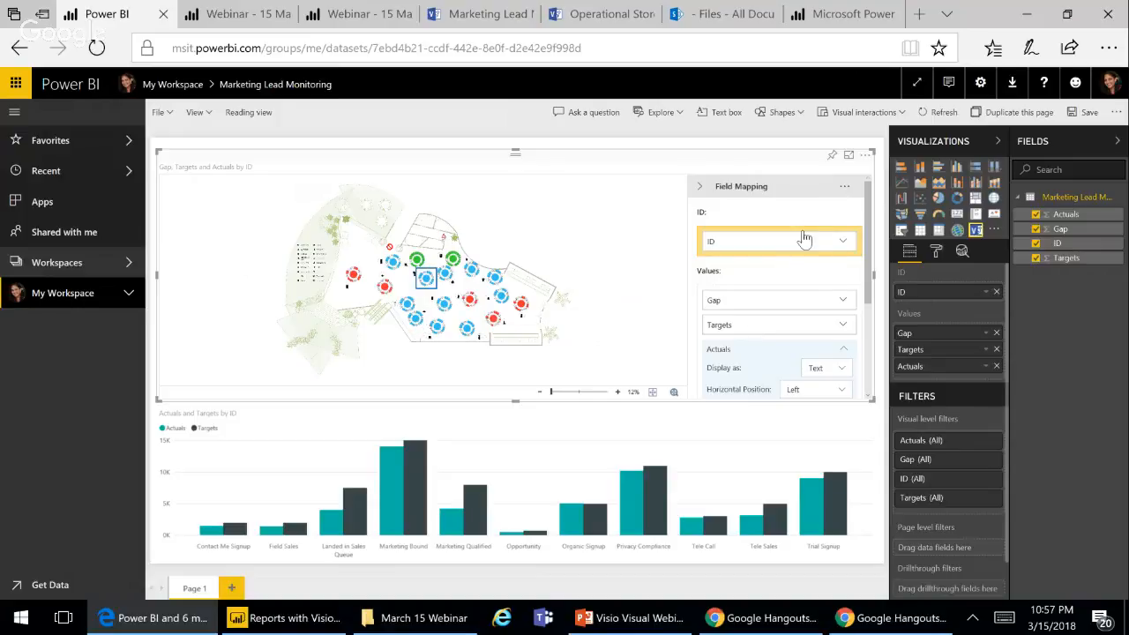
left_click(845, 242)
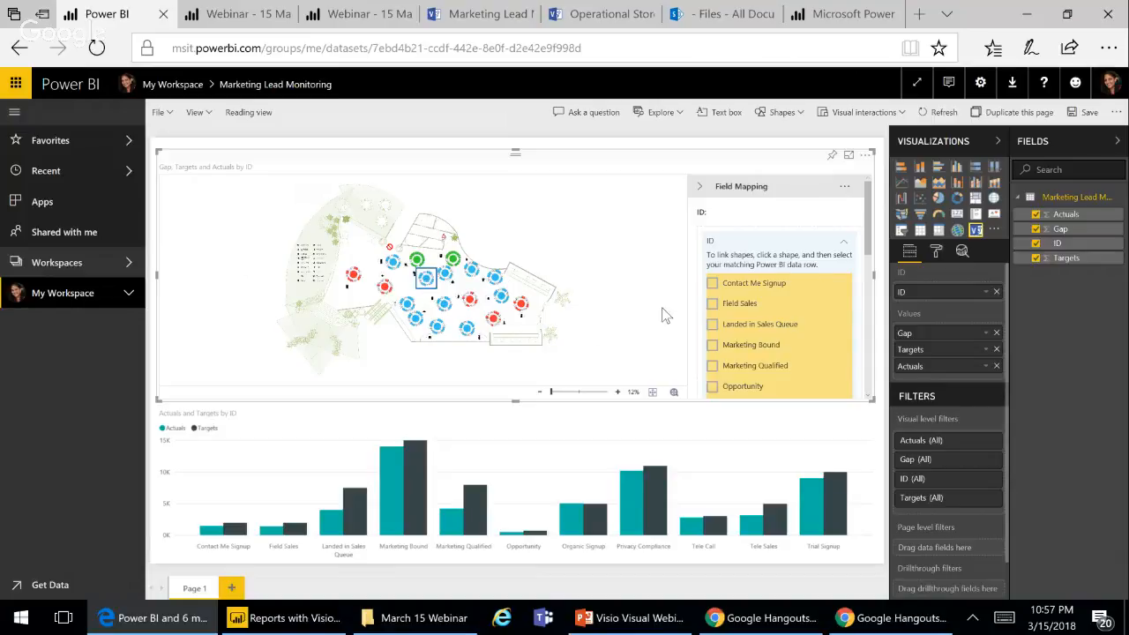
left_click(712, 283)
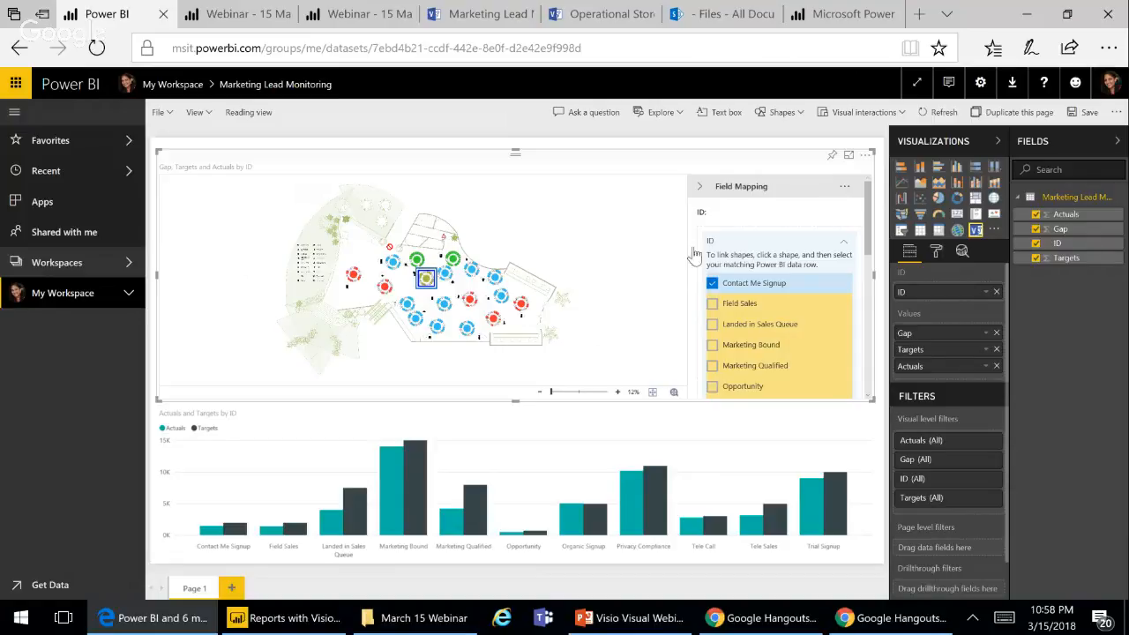
left_click(843, 242)
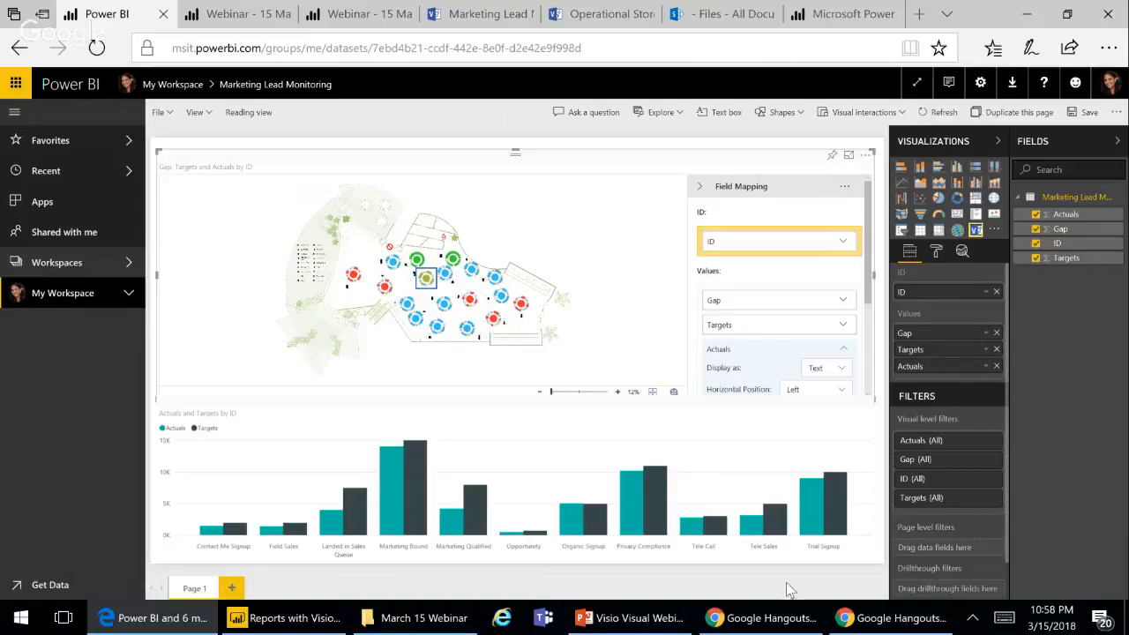
Step: Switch to the Visio Visual Webinar presentation in PowerPoint and start the slide show from slide 19, the Demo slide
left_click(633, 618)
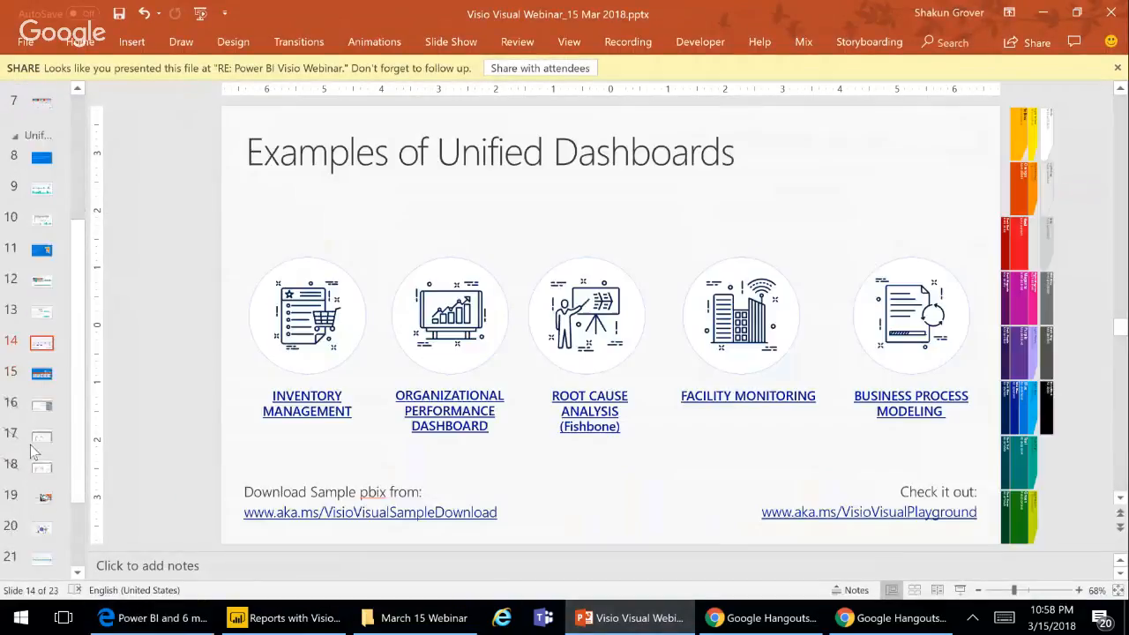
scroll(39, 352, "down", 2)
left_click(39, 466)
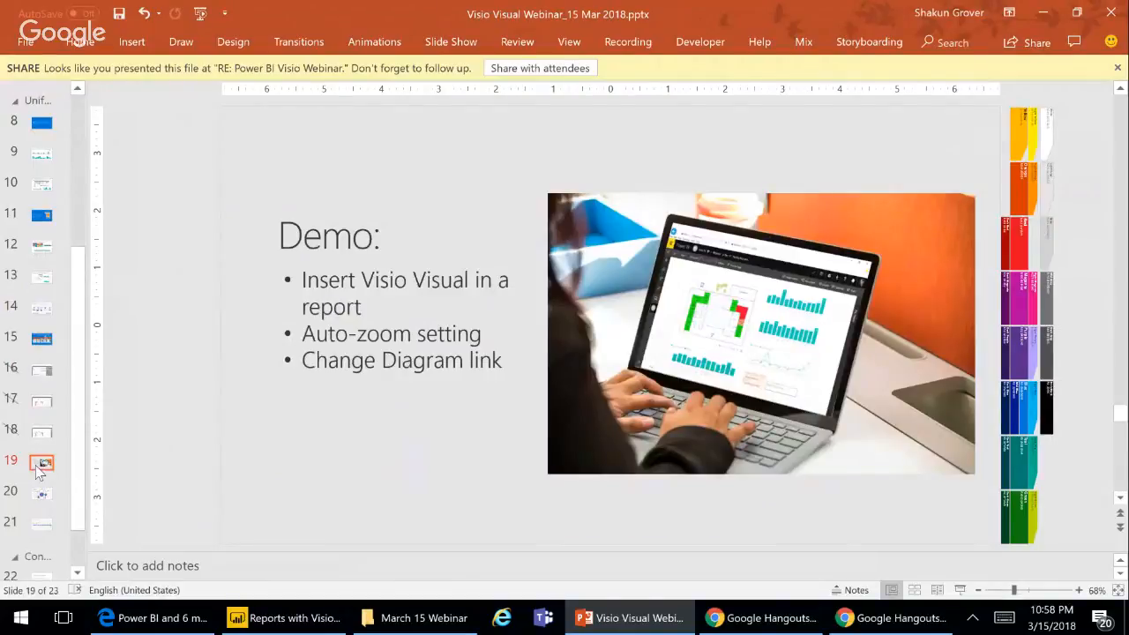
left_click(958, 589)
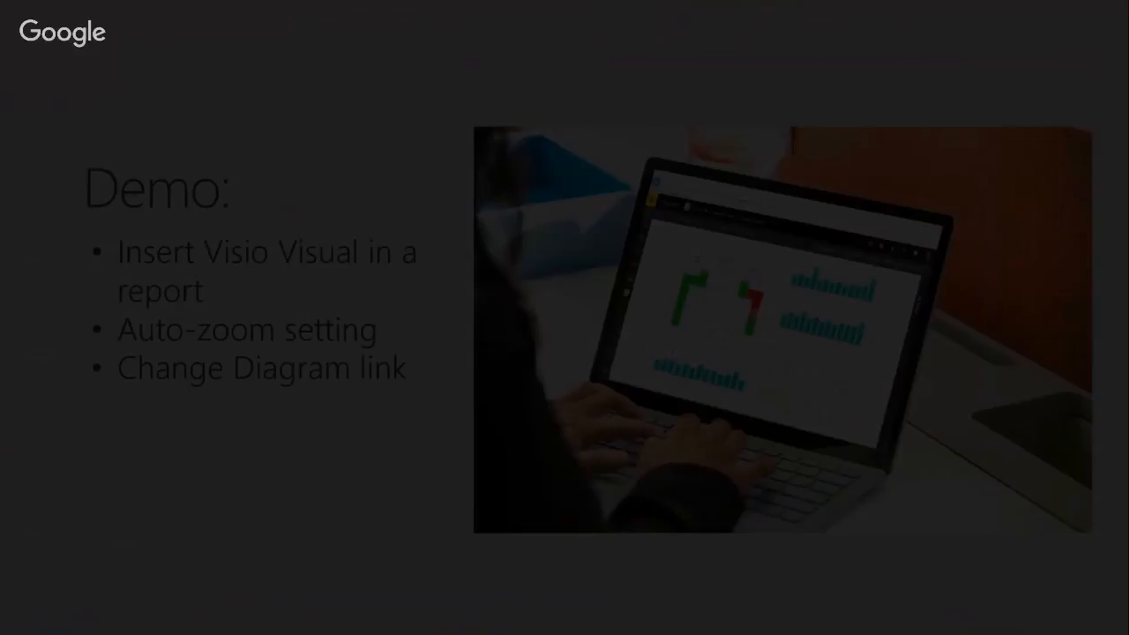